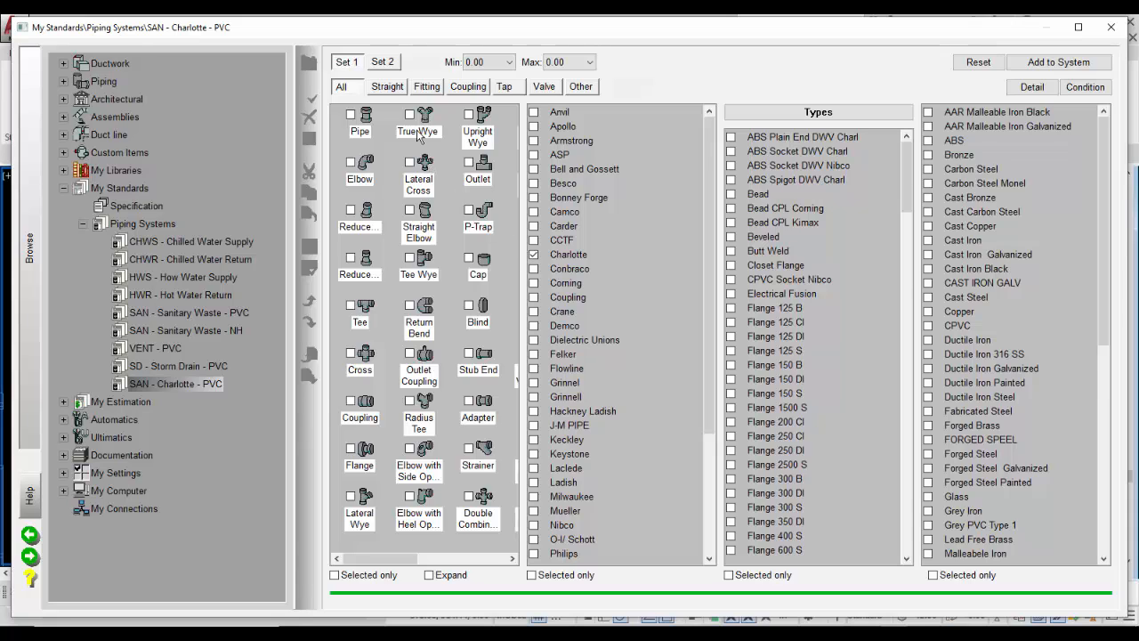
- Filter the SAN - Charlotte - PVC system catalog to Charlotte straight pipe in PVC material with the PVC Plain End 40 Charl type
left_click(533, 575)
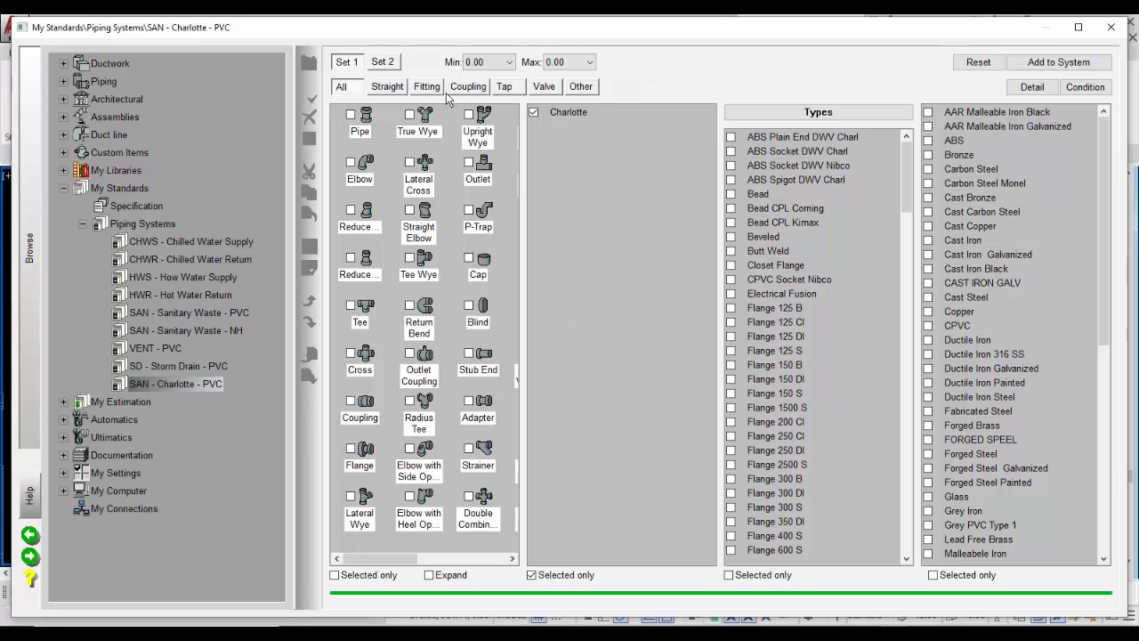
left_click(388, 88)
left_click(351, 116)
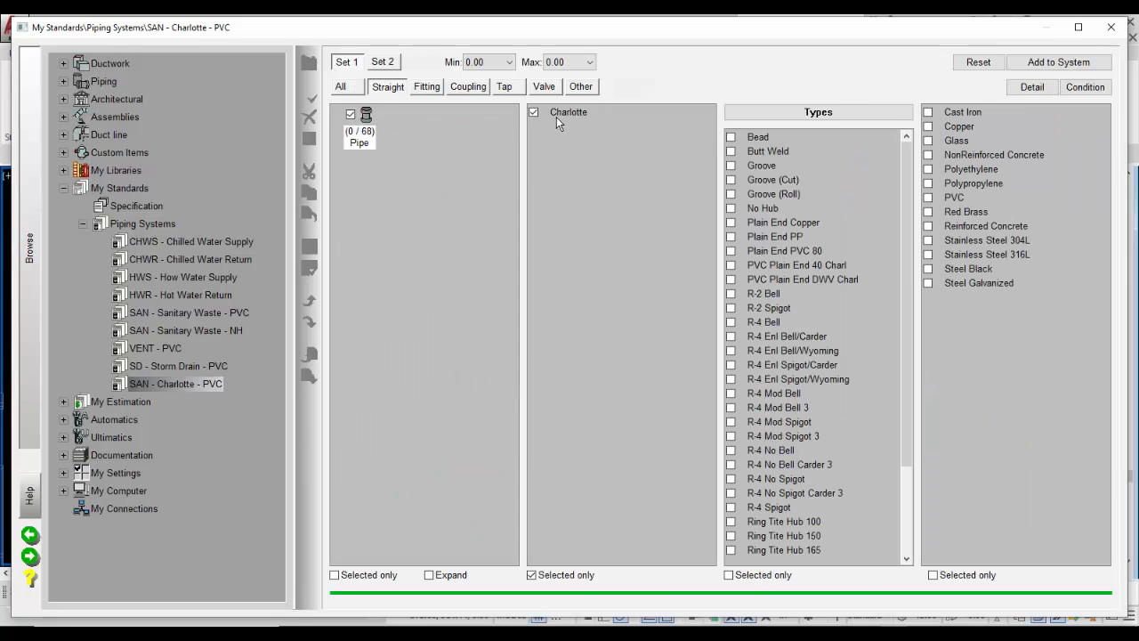
left_click(928, 198)
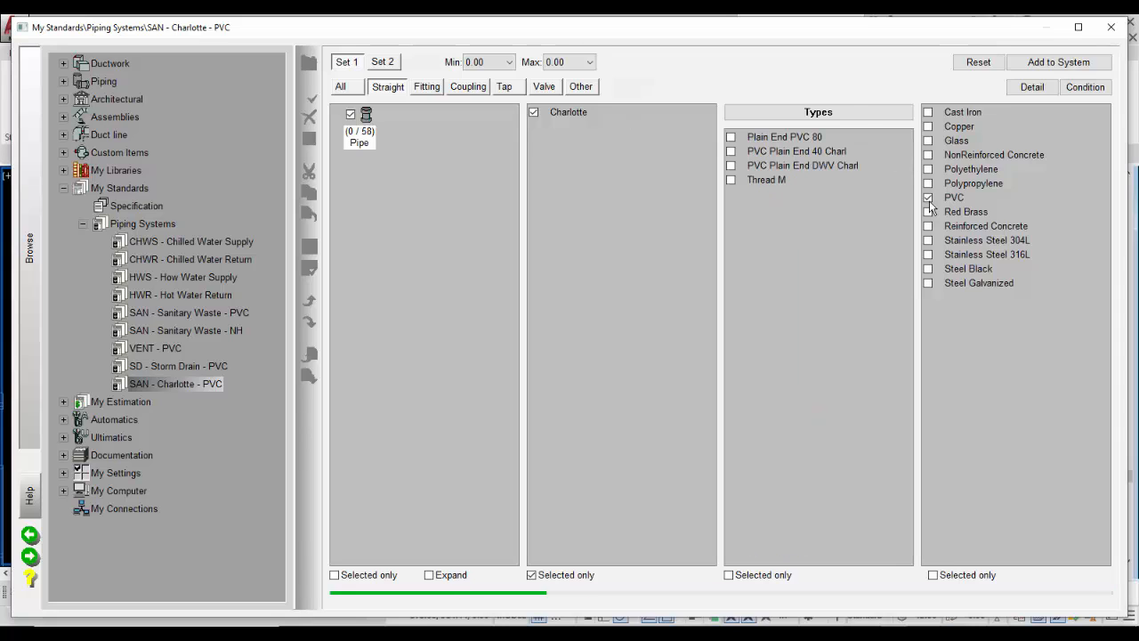
left_click(730, 153)
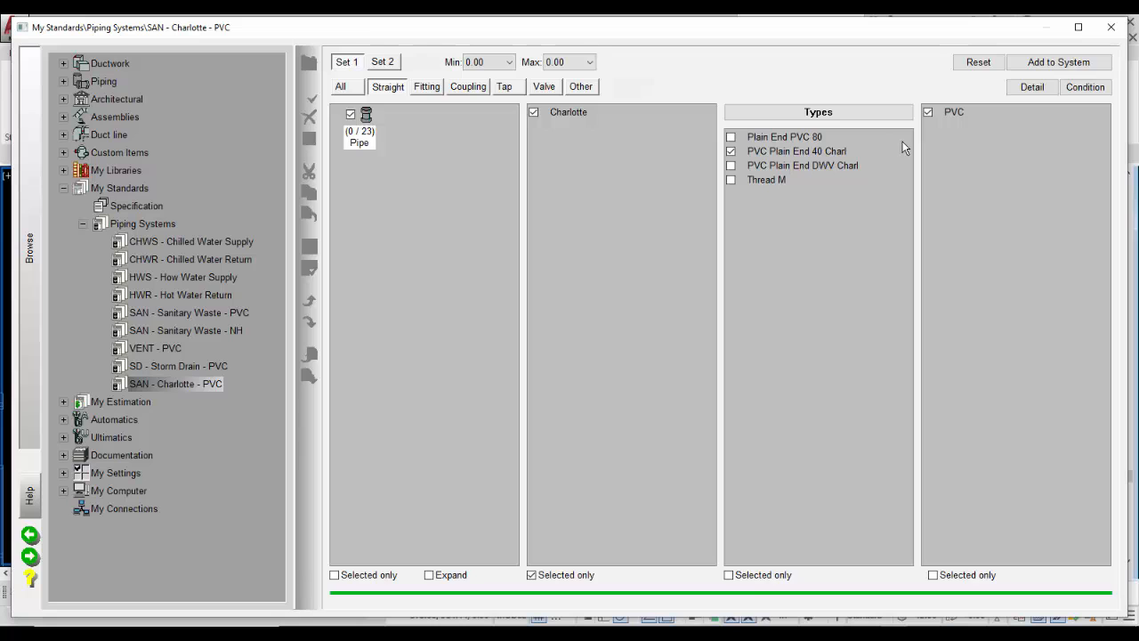
- Show the filtered pipe entries in detail and add every listed PVC Schedule 40 Pipe size to the system
left_click(1033, 87)
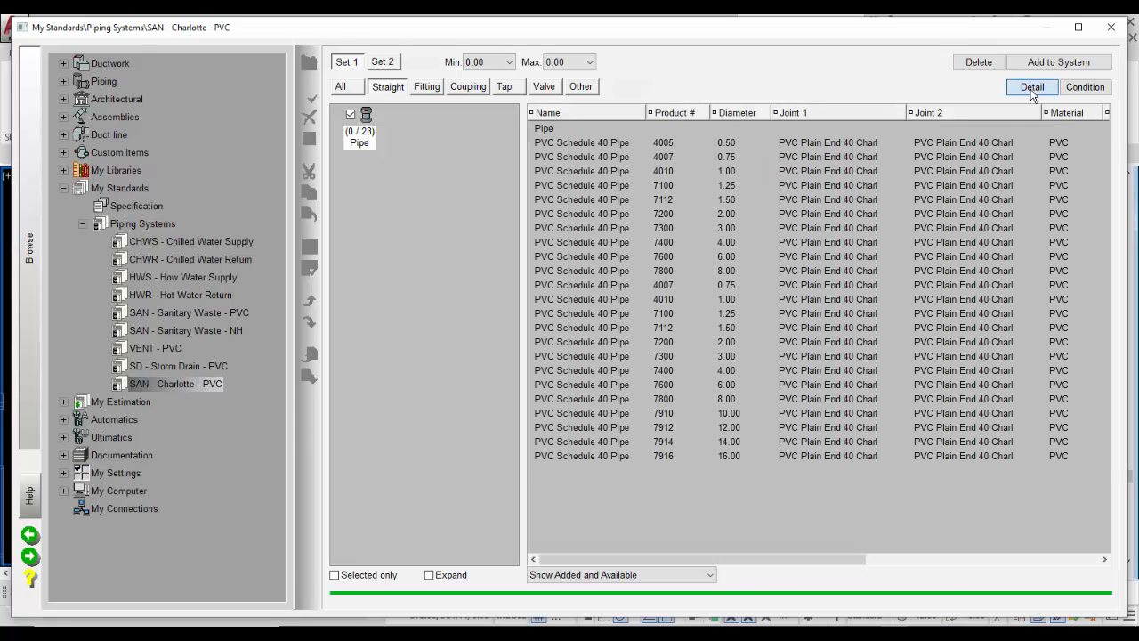
left_click(601, 144)
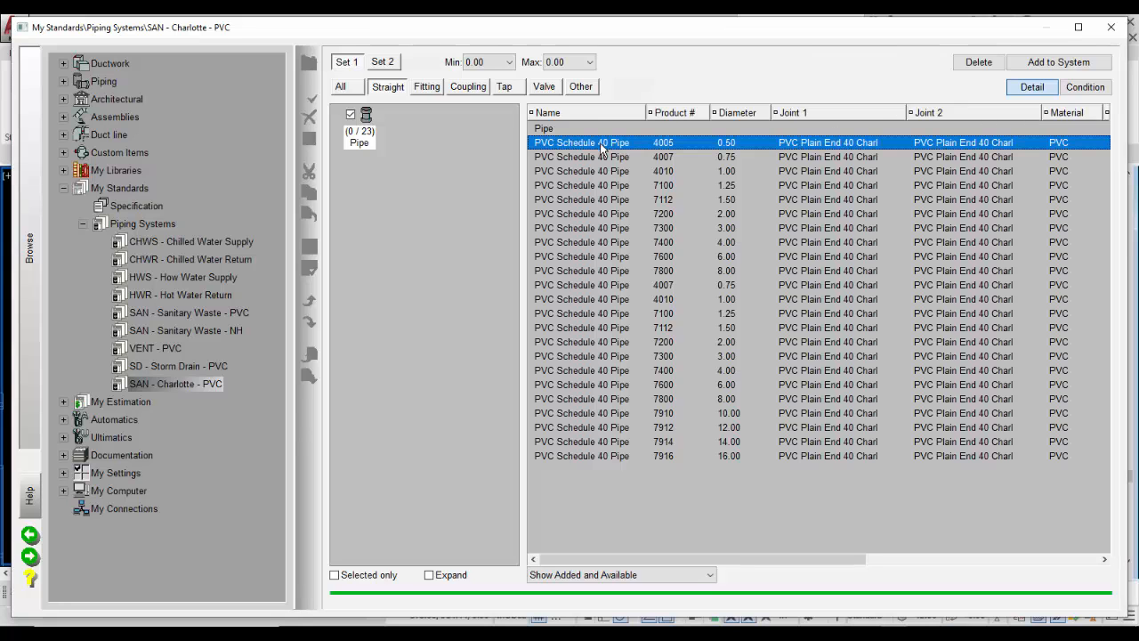
left_click(598, 455, "shift")
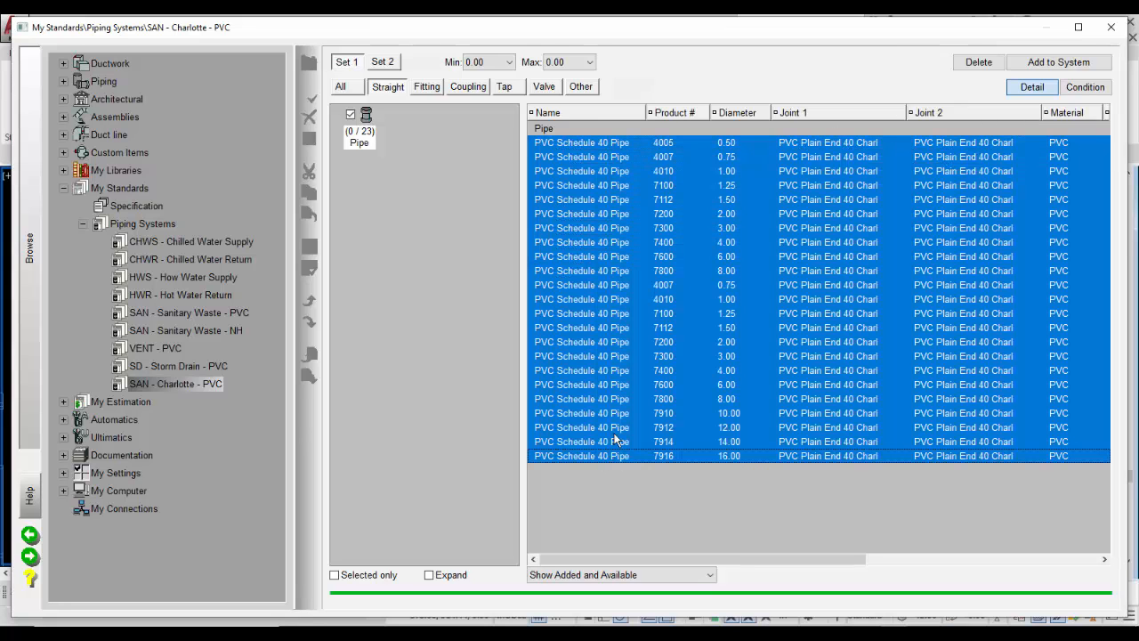
left_click(1053, 67)
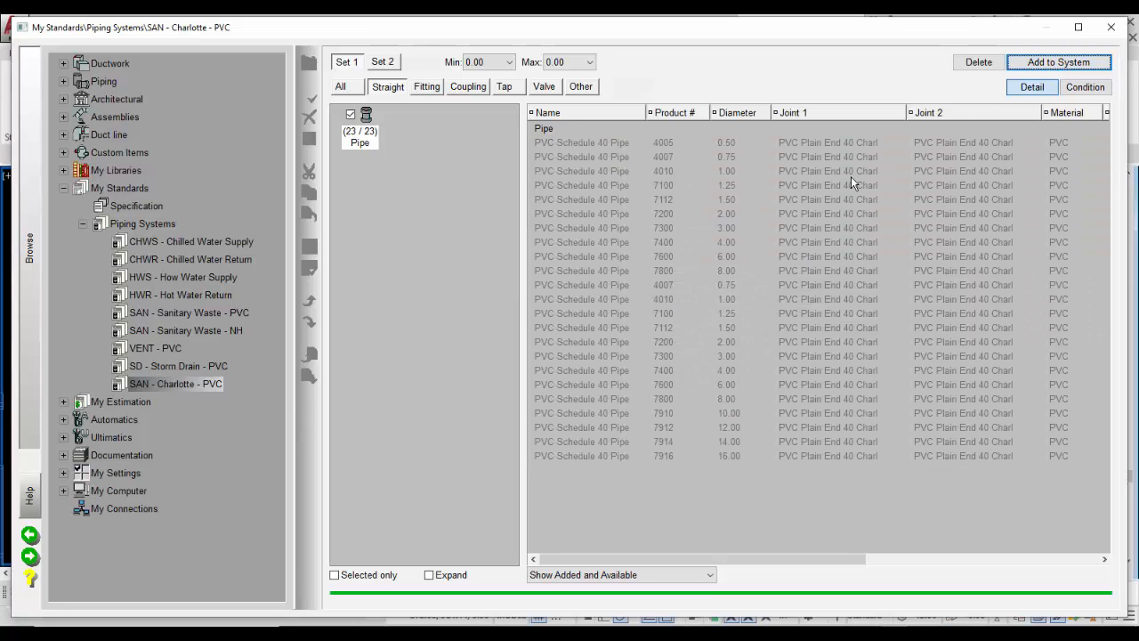
- Collapse the browse tree and list the Elbow, Tee Wye, Sanitary Tee, second reducer type, Tee and Lateral Wye fittings
left_click(33, 283)
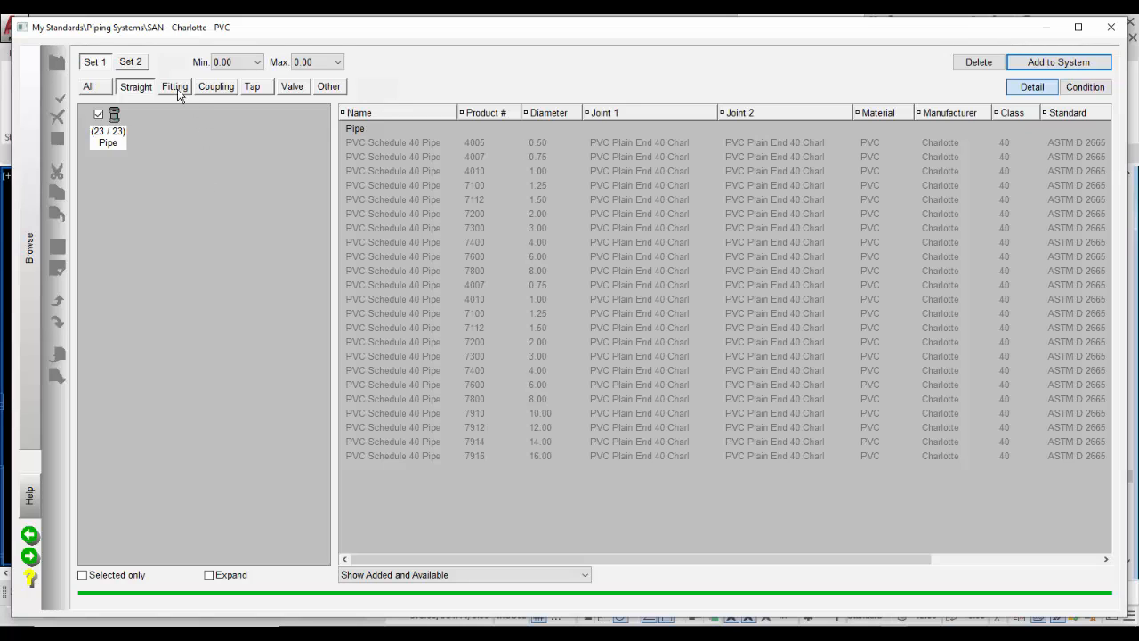
left_click(177, 90)
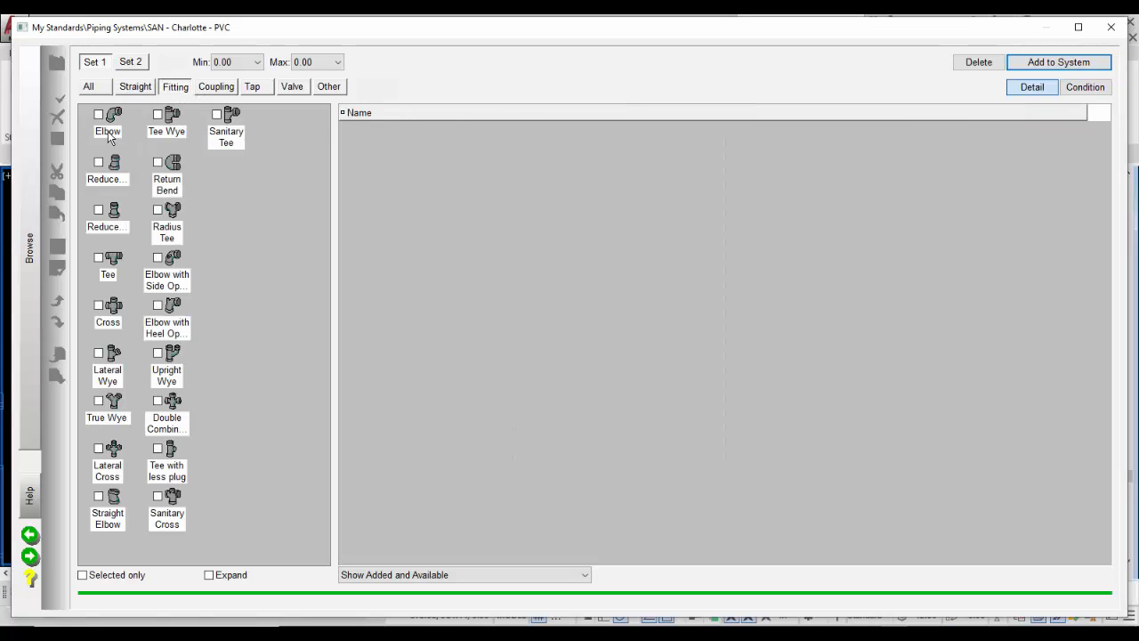
left_click(98, 114)
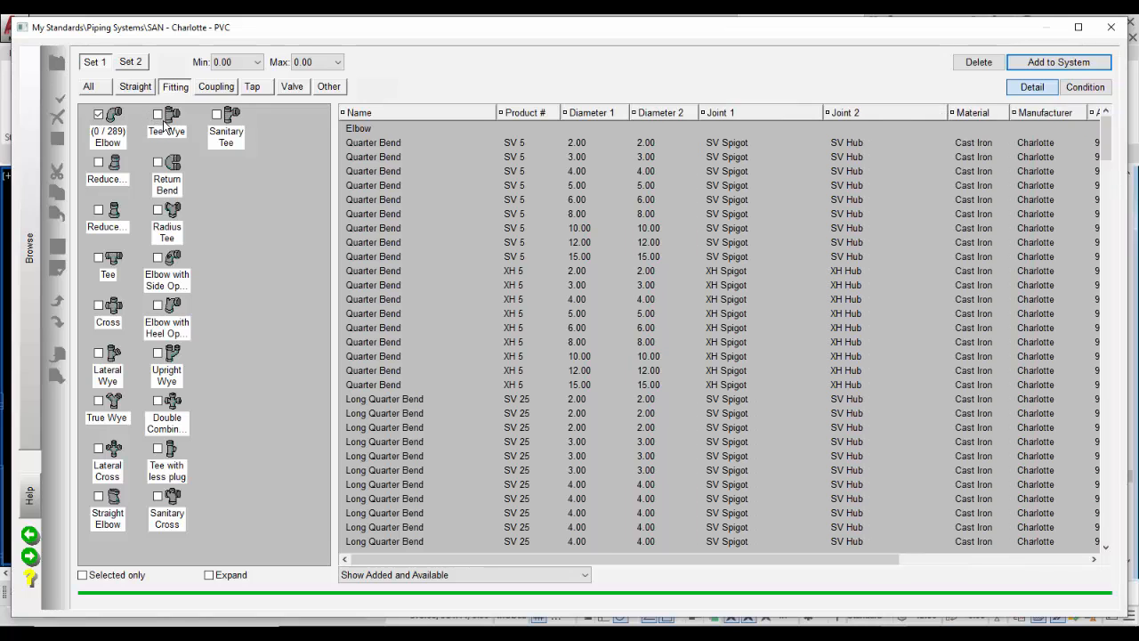
left_click(158, 115)
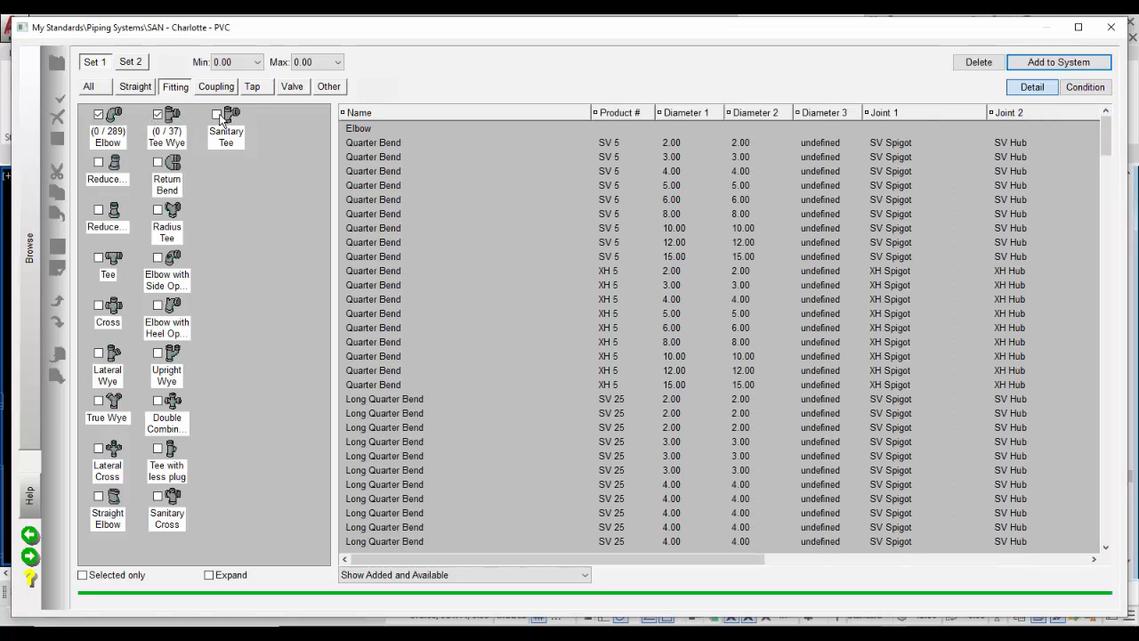
left_click(217, 116)
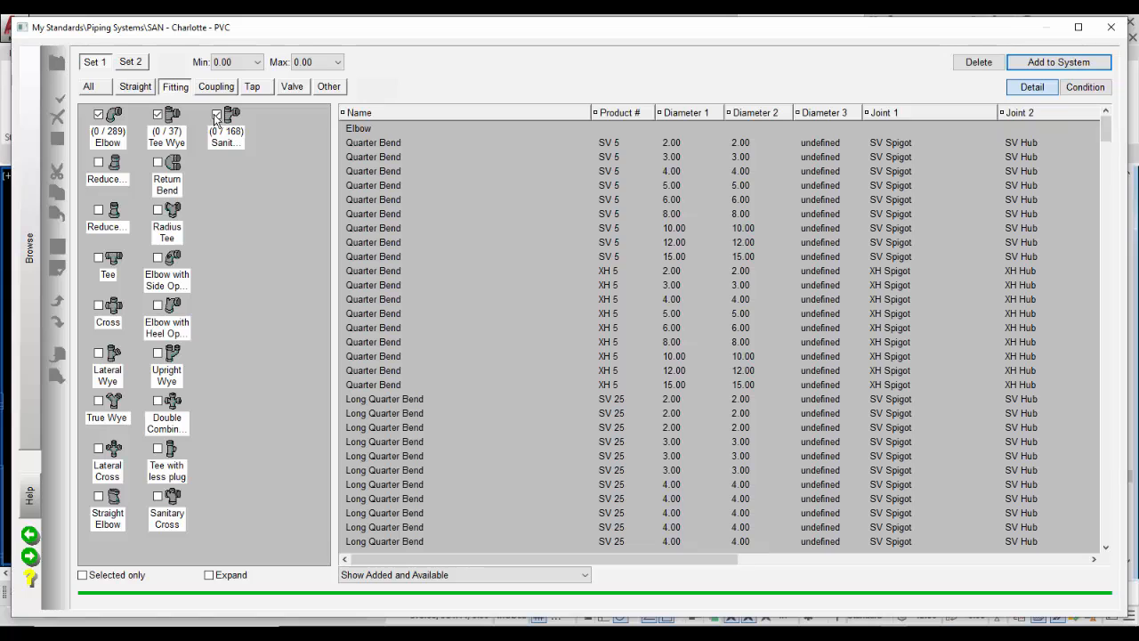
left_click(99, 210)
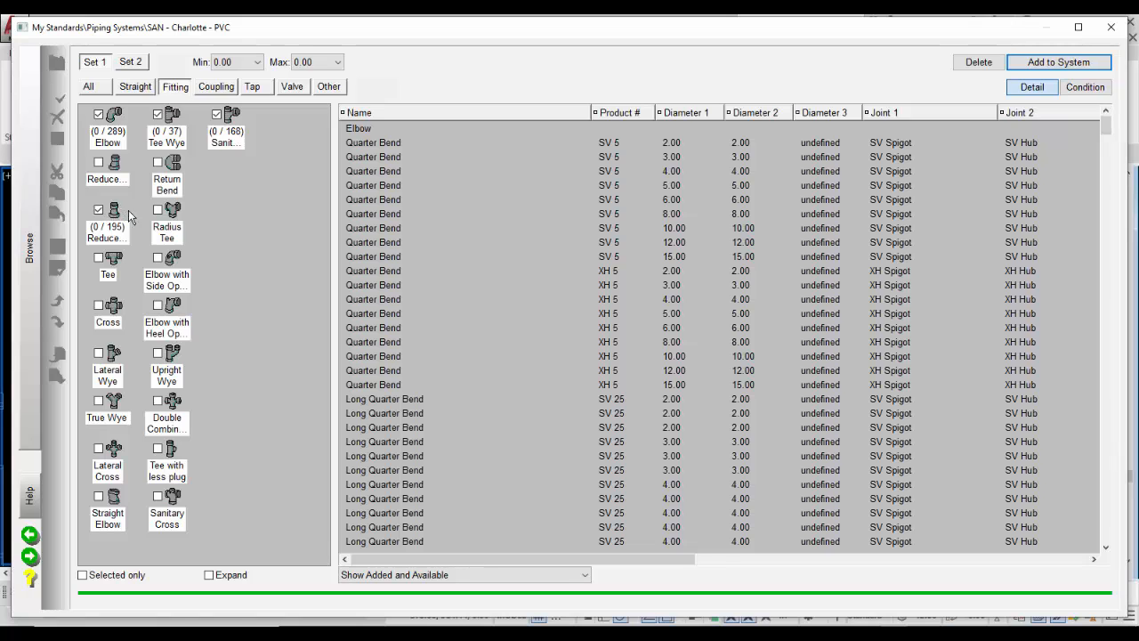
left_click(99, 258)
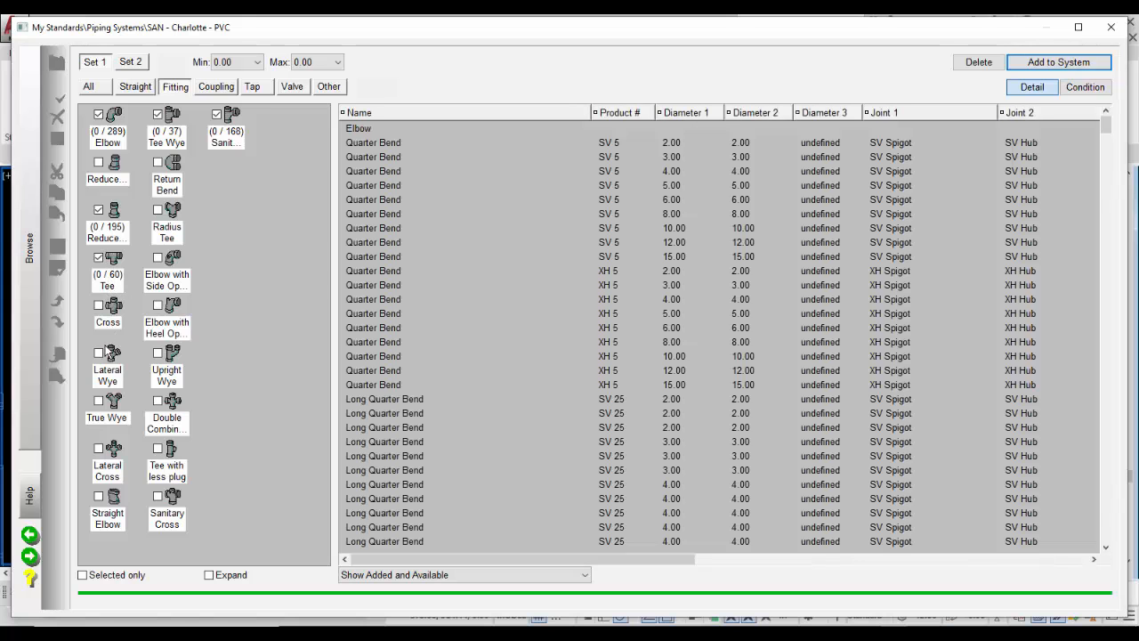
left_click(99, 353)
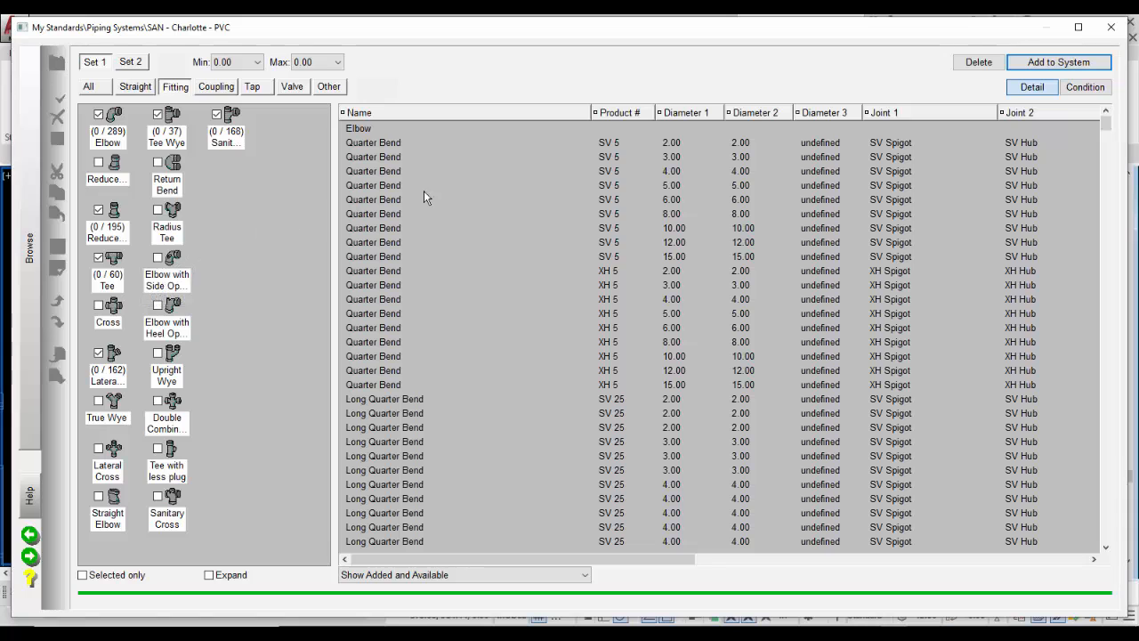
- Start an Include condition for the fittings on Product # with the equal operator and show its selectable values
left_click(1085, 88)
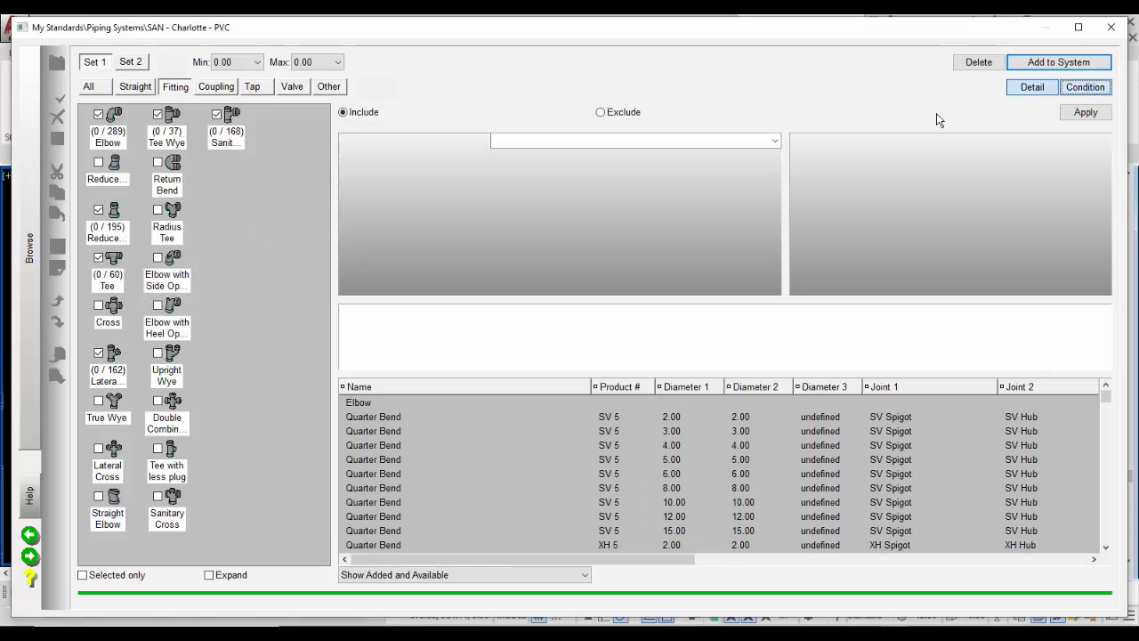
left_click(773, 140)
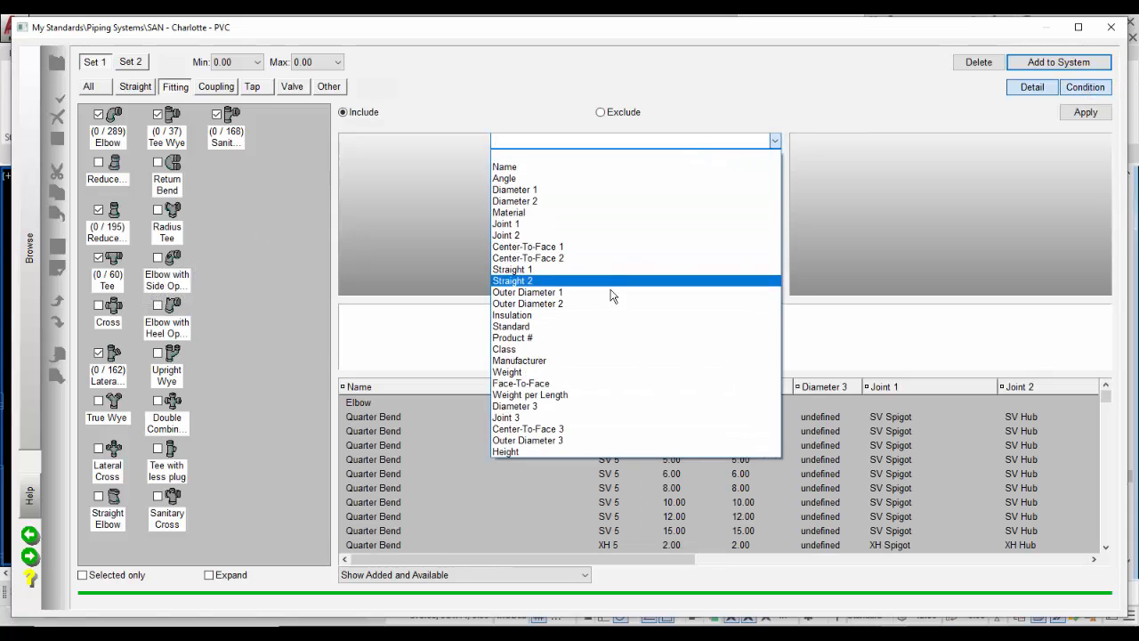
left_click(596, 338)
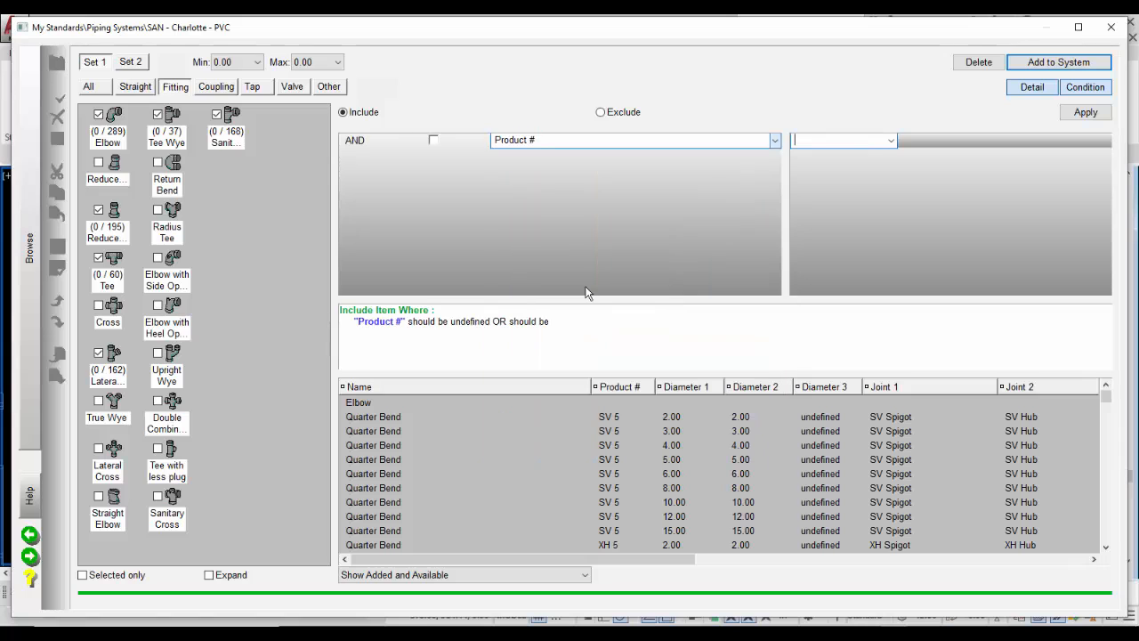
left_click(889, 145)
left_click(877, 158)
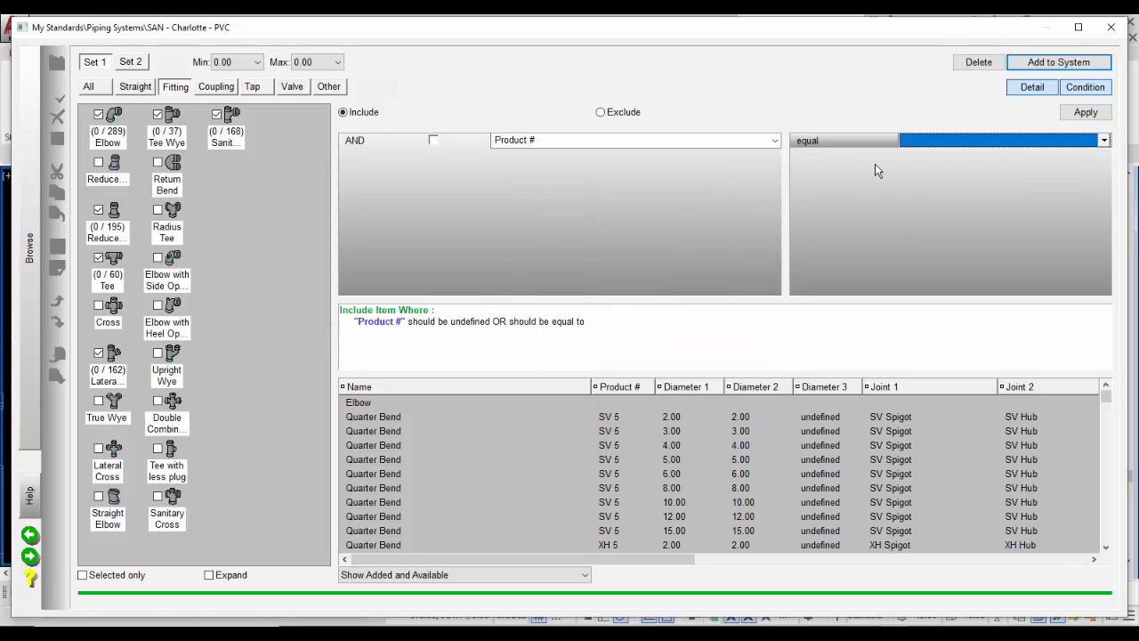
left_click(1103, 140)
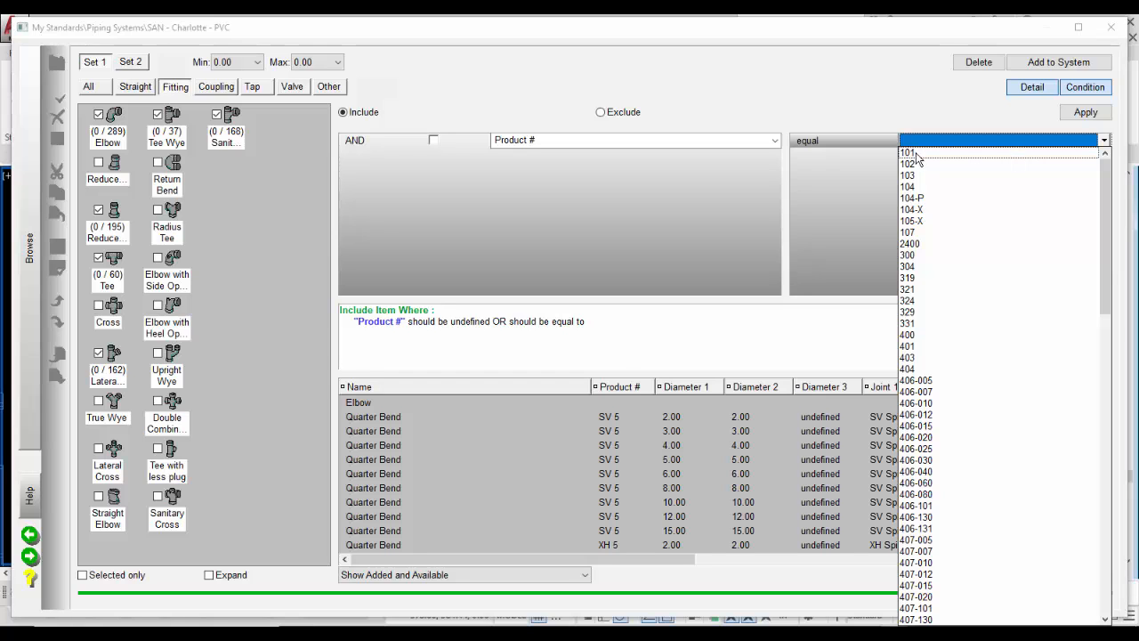
- Switch to the Charlotte DWV dimensional catalog in Adobe Acrobat Reader and look up fitting product numbers
mouse_move(1102, 227)
left_mouse_down()
mouse_move(1103, 323)
mouse_move(1114, 219)
left_mouse_up()
key("alt+Tab")
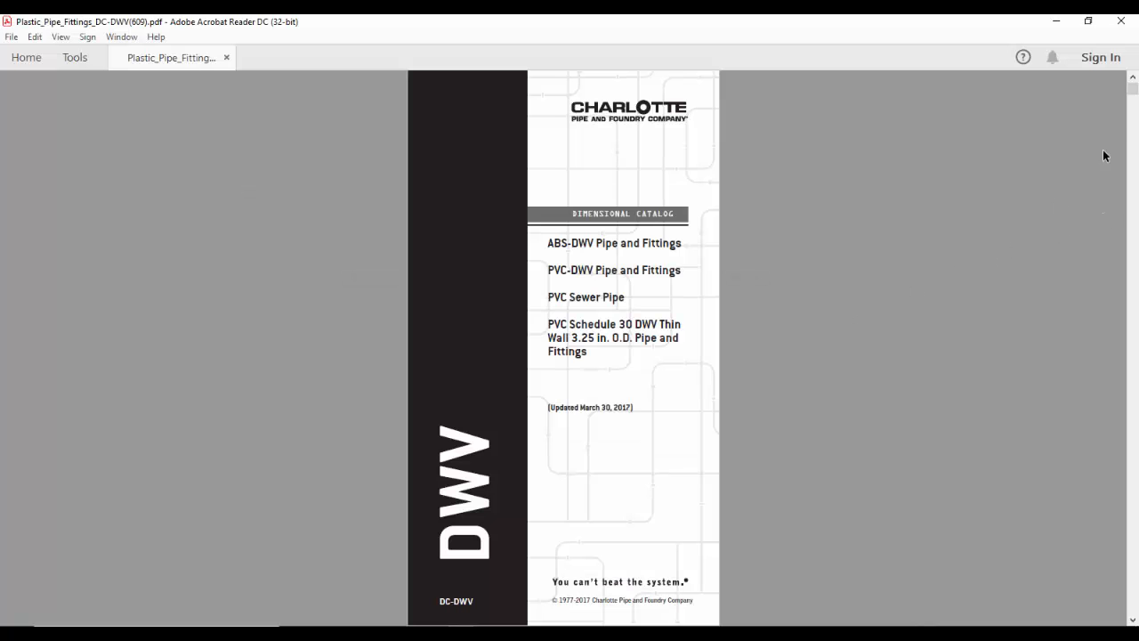
left_click_drag(1133, 89, 1137, 181)
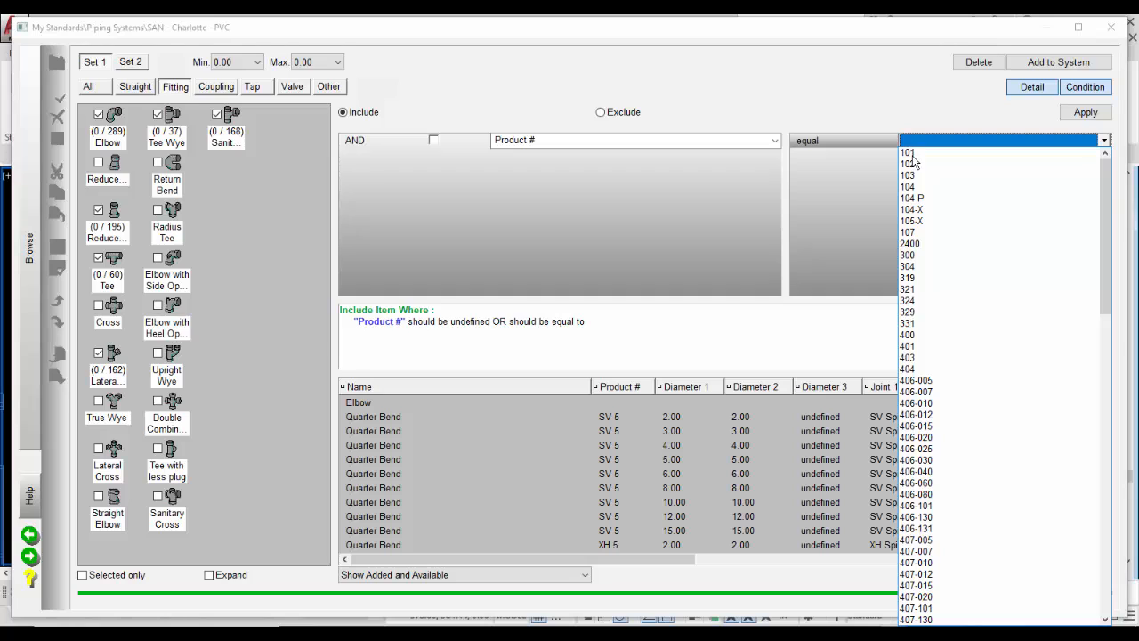
- Back in the fittings condition, select product numbers 101, 107, 300, 304, 321, 324, 400 and 401
left_click(914, 234)
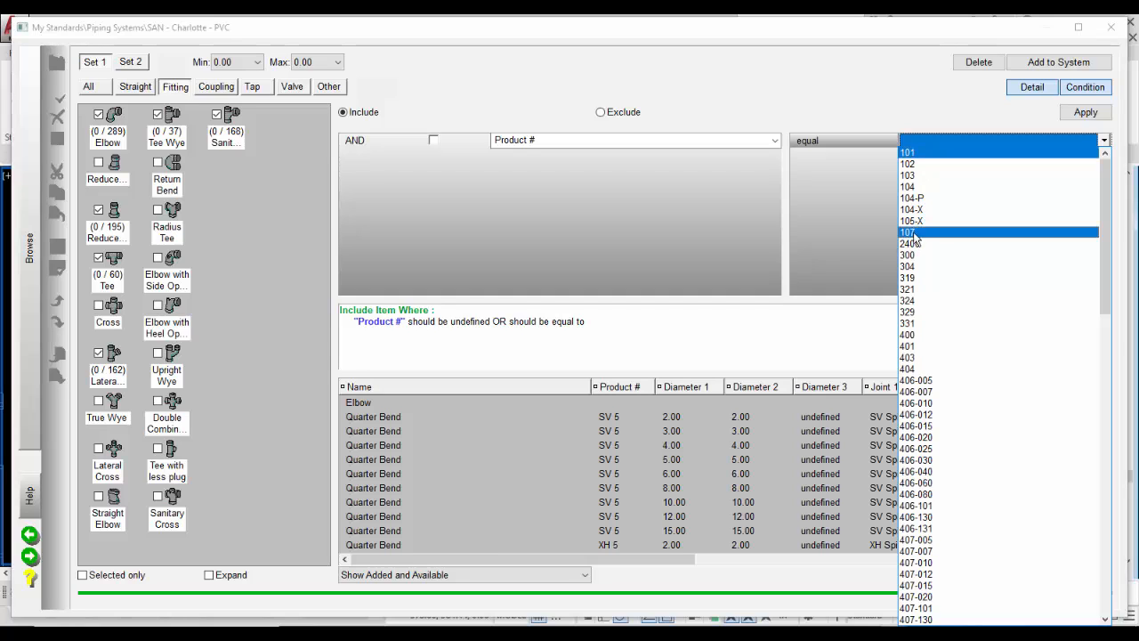
left_click(907, 255)
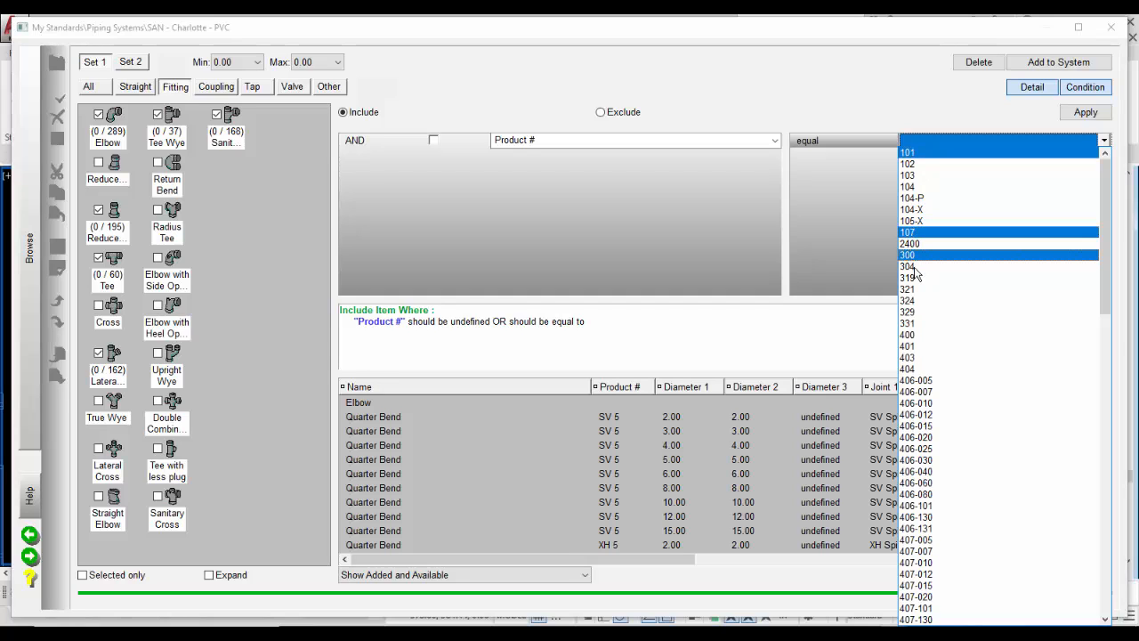
left_click(912, 267)
left_click(912, 290)
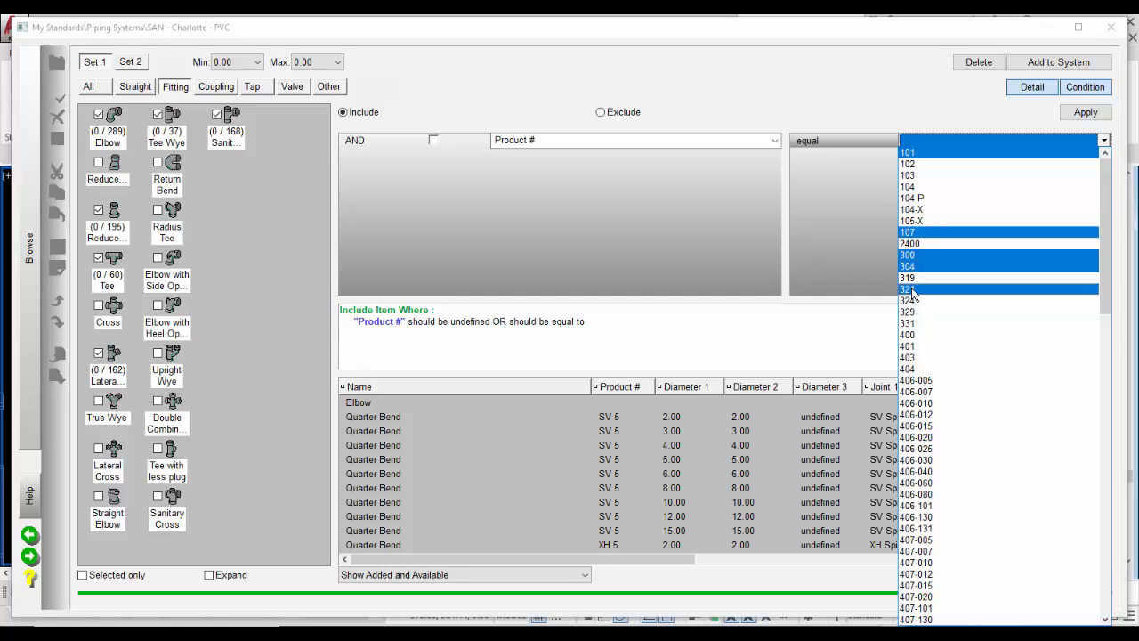
left_click(916, 302)
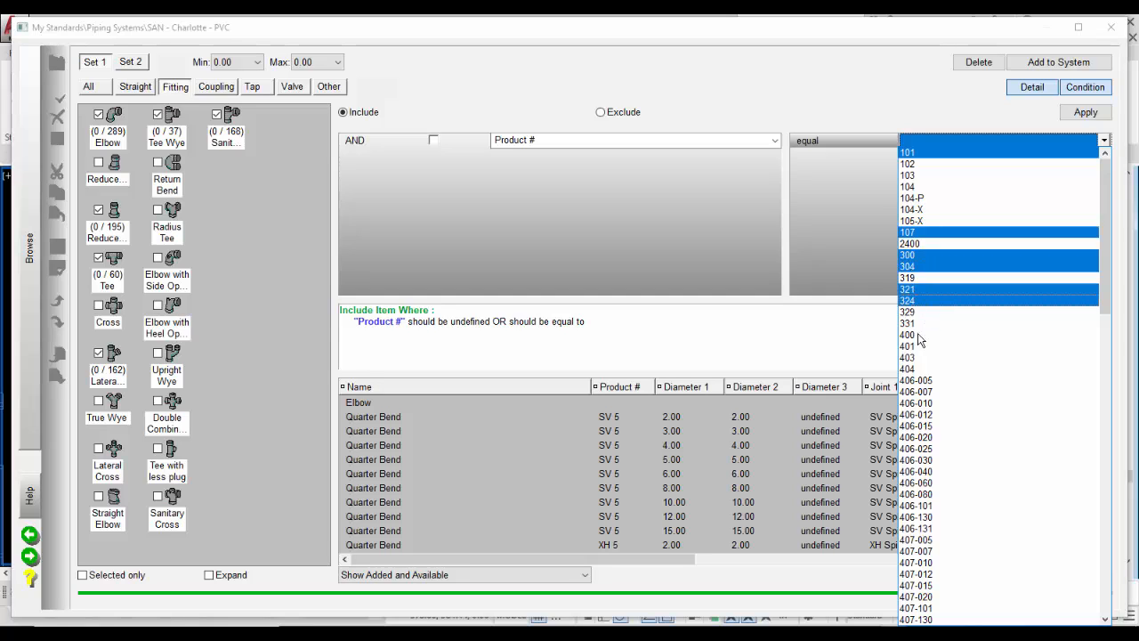
left_click(910, 336)
left_click(913, 348)
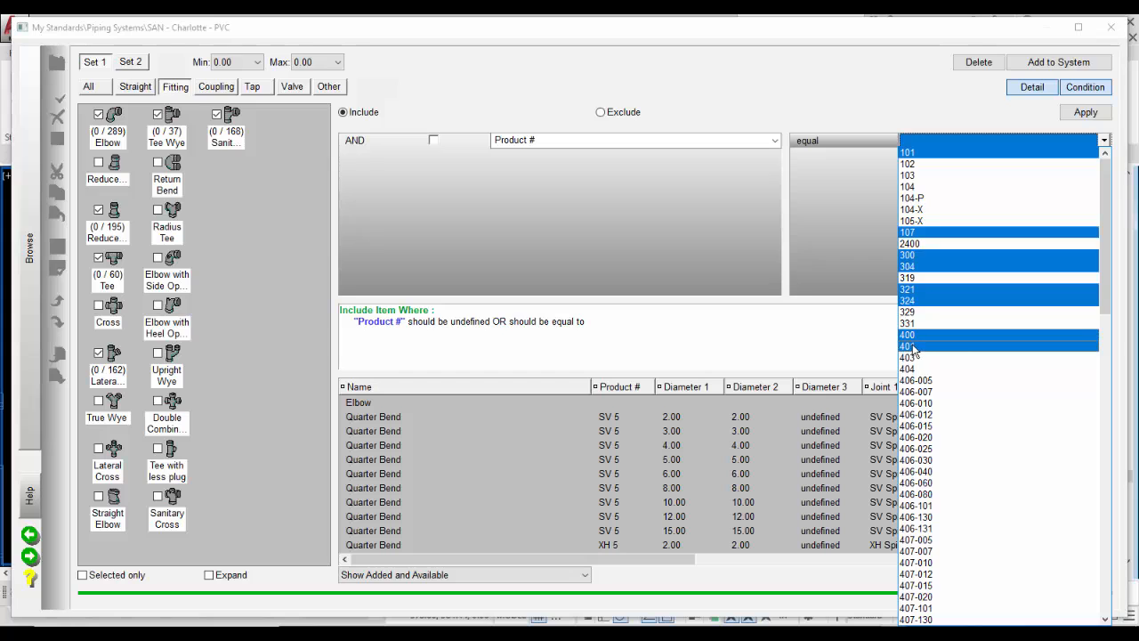
- Add product numbers 600, 601, PVC 503 and PVC 504 to the condition, apply it and hide the condition editor
left_click_drag(1101, 307, 1103, 521)
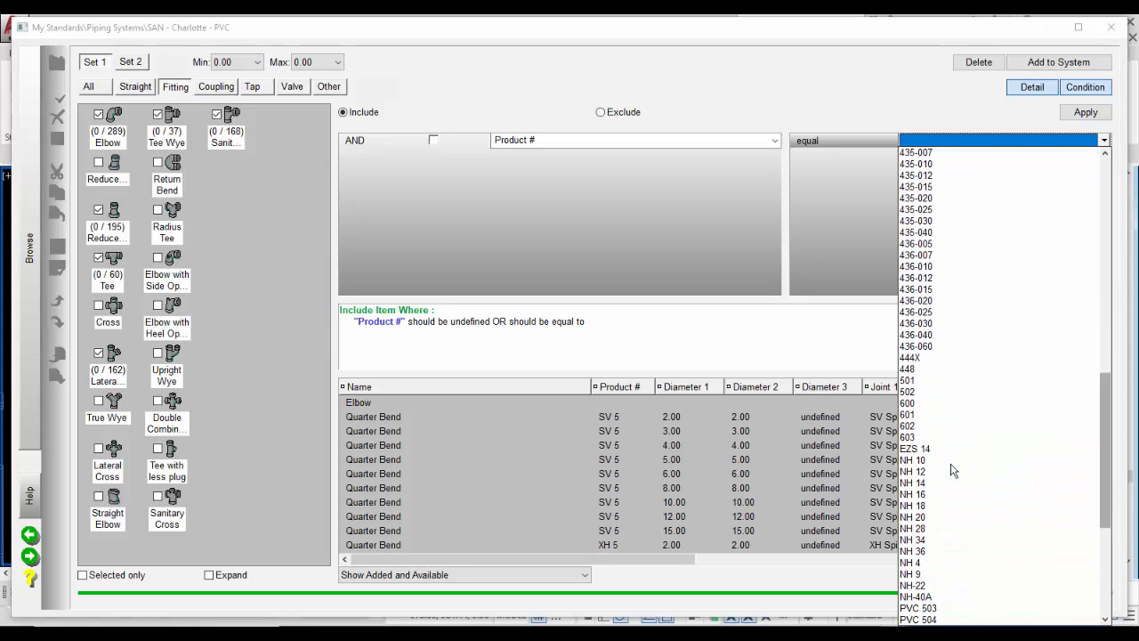
left_click(910, 405)
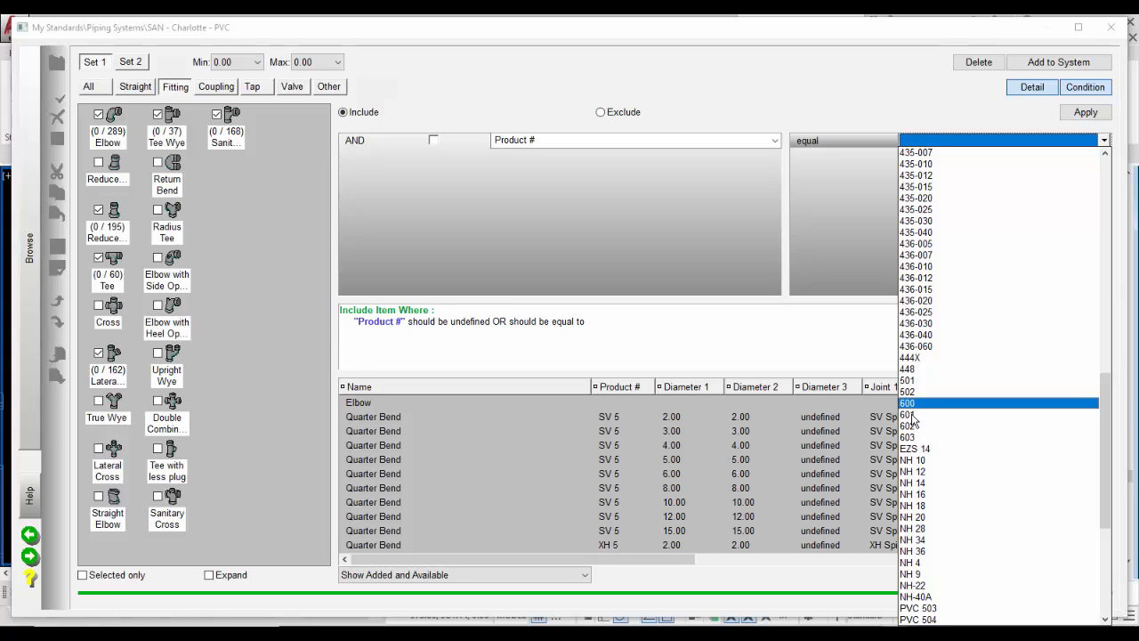
left_click(911, 416)
left_click_drag(1105, 443, 1108, 511)
left_click(930, 437)
left_click(932, 449)
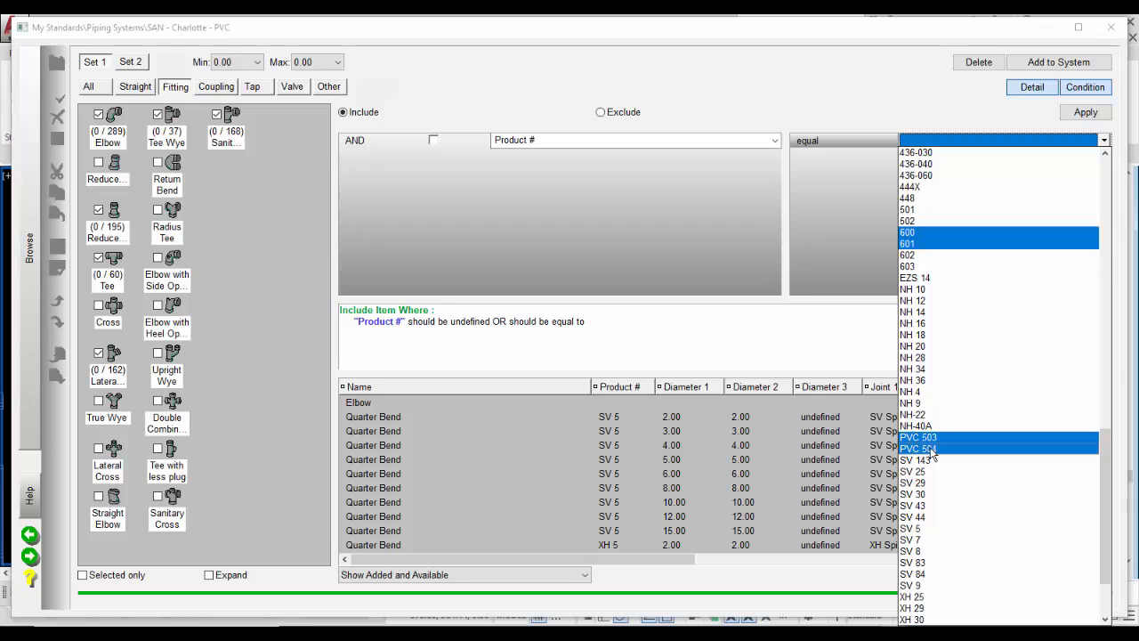
key("Return")
left_click(1086, 114)
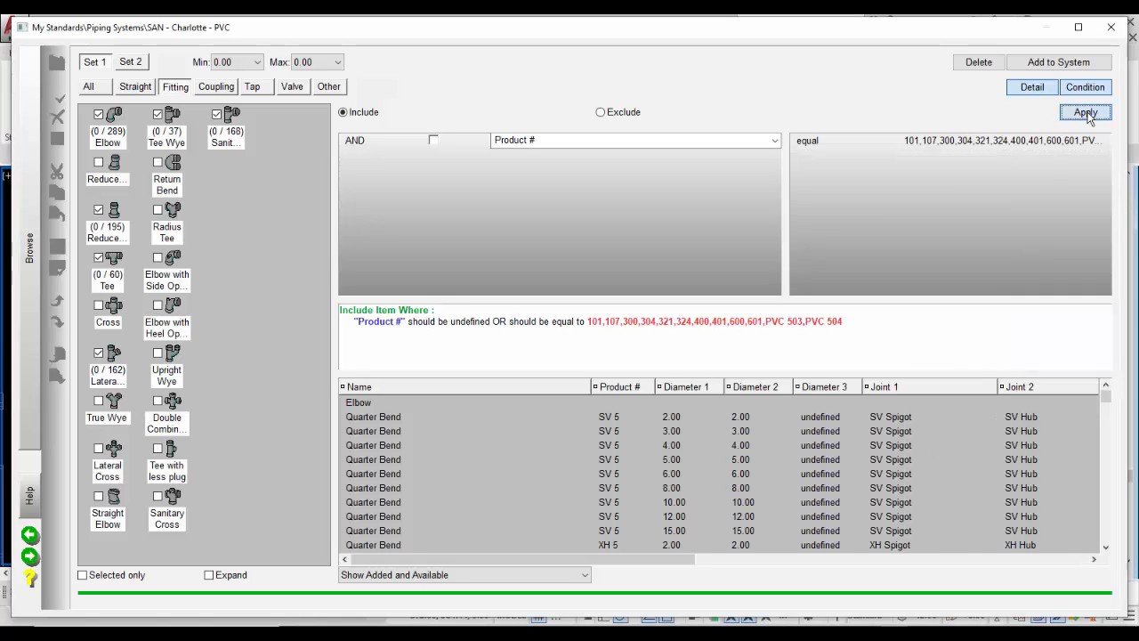
left_click(1077, 92)
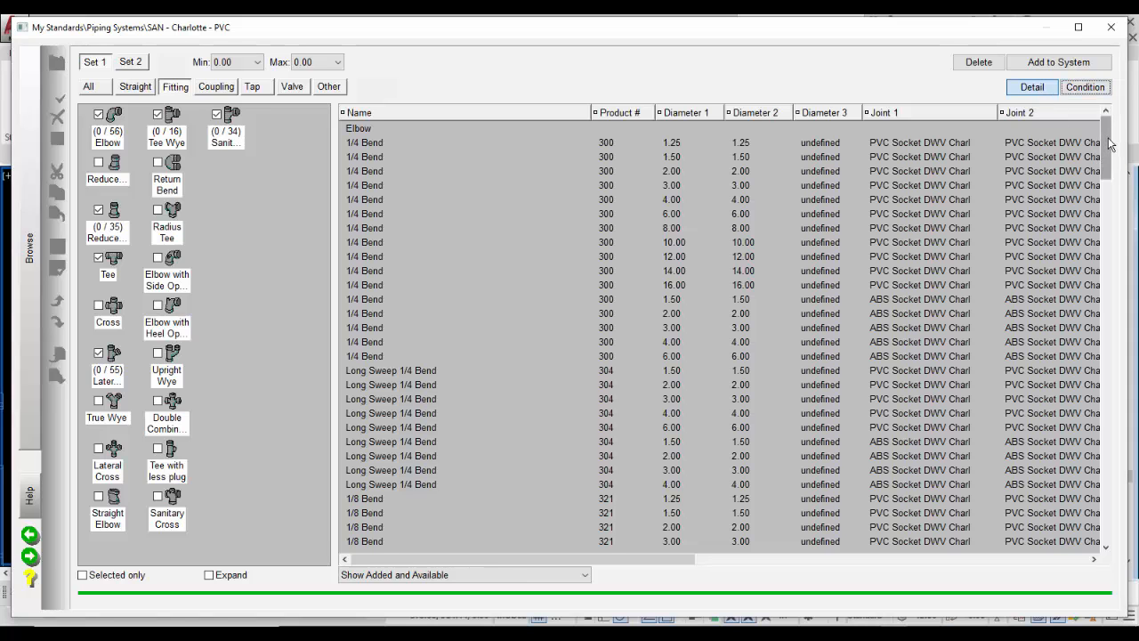
- Select all of the filtered fittings, from the first 1/4 Bend to the last Sanitary Tee Reducing, and add them to the system
left_click_drag(1110, 145, 1109, 512)
left_click(396, 144)
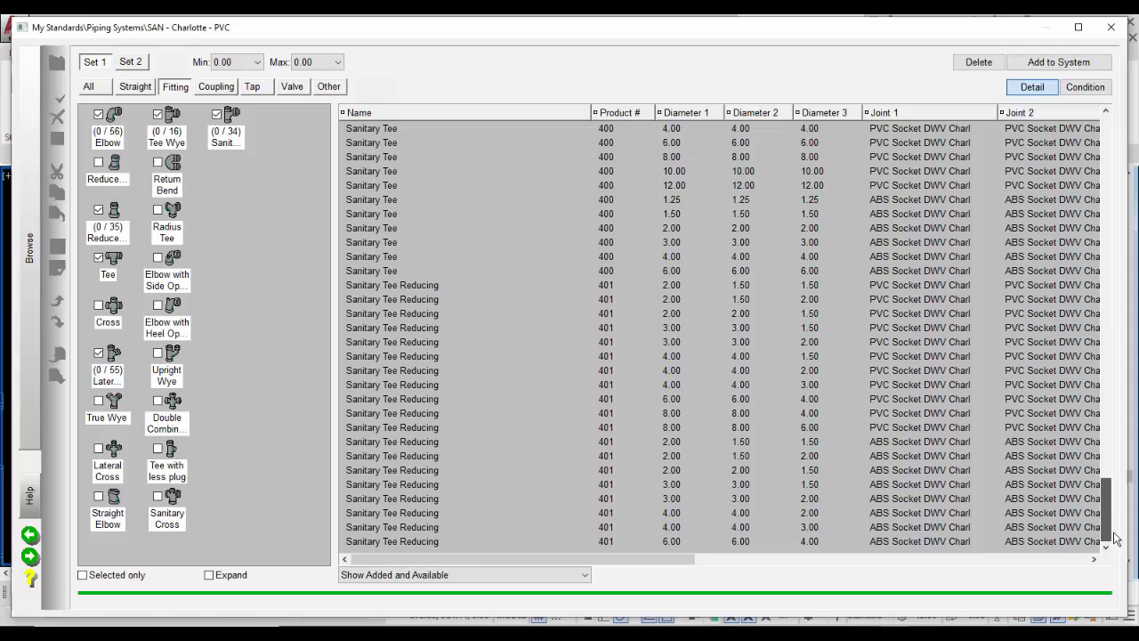
left_click(411, 540, "shift")
left_click(1047, 66)
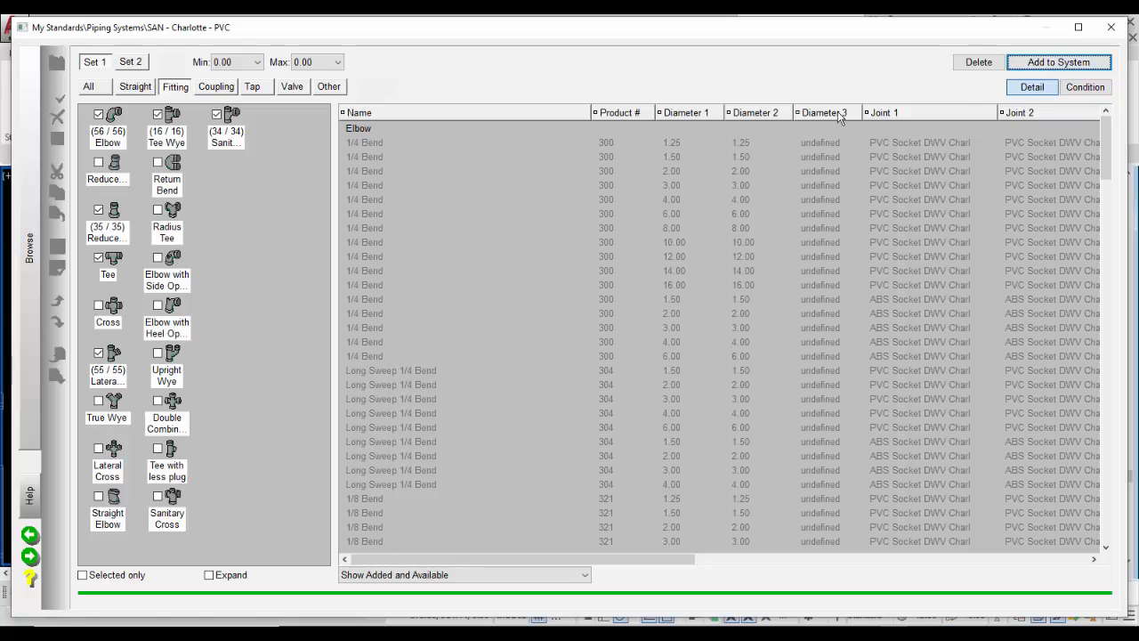
- Close the piping system standards and make SAN - Charlotte - PVC the current piping system, applied to new entities
left_click(28, 253)
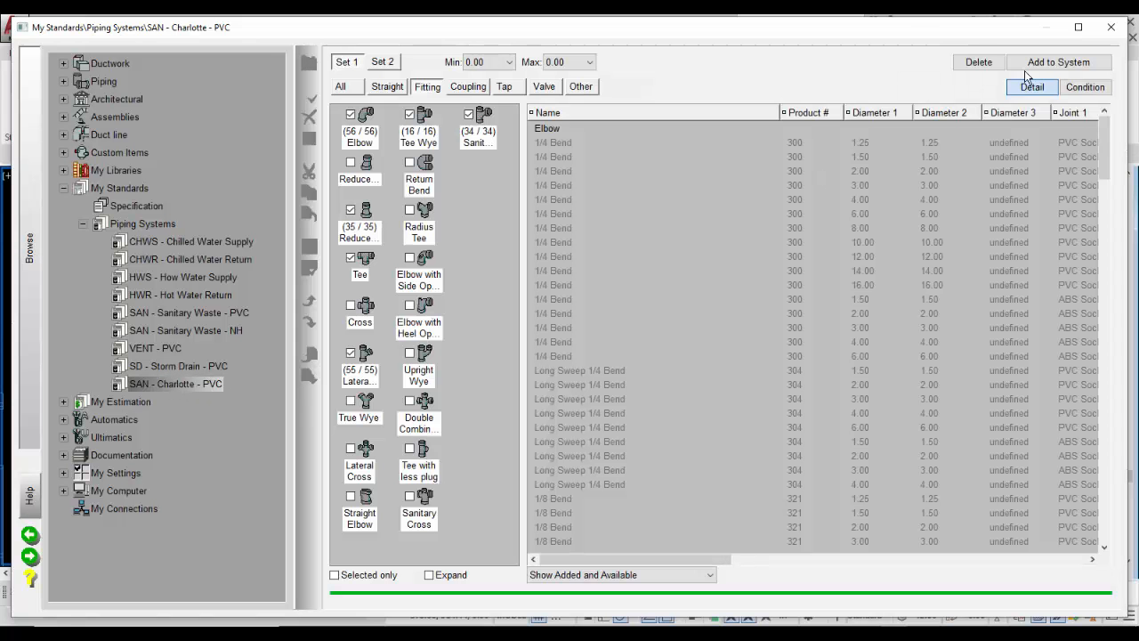
left_click(1111, 26)
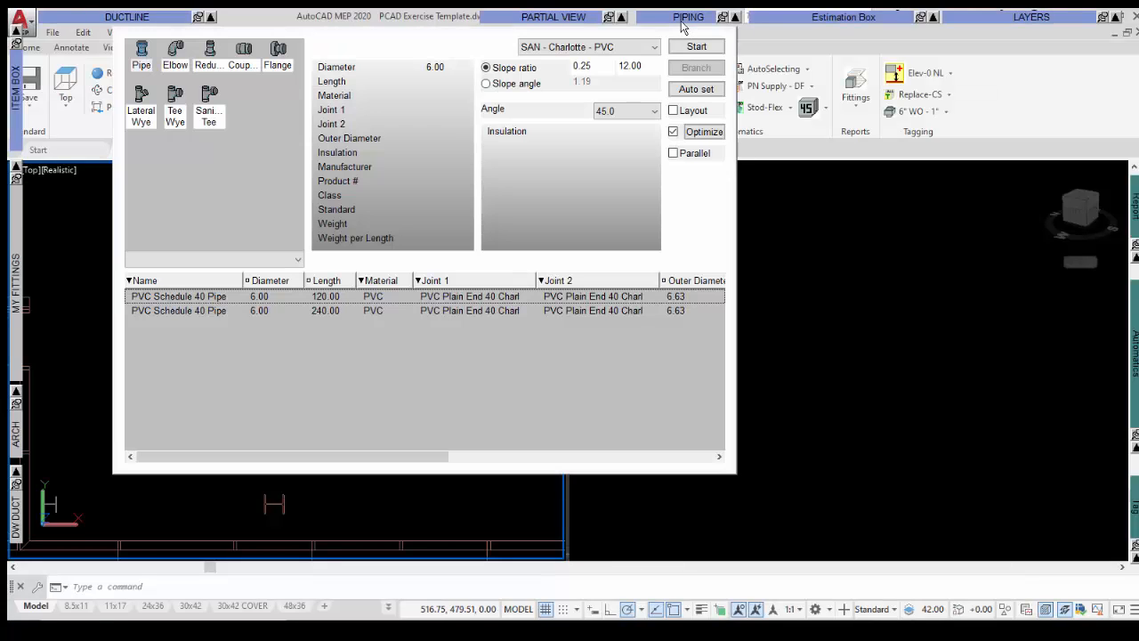
left_click(635, 47)
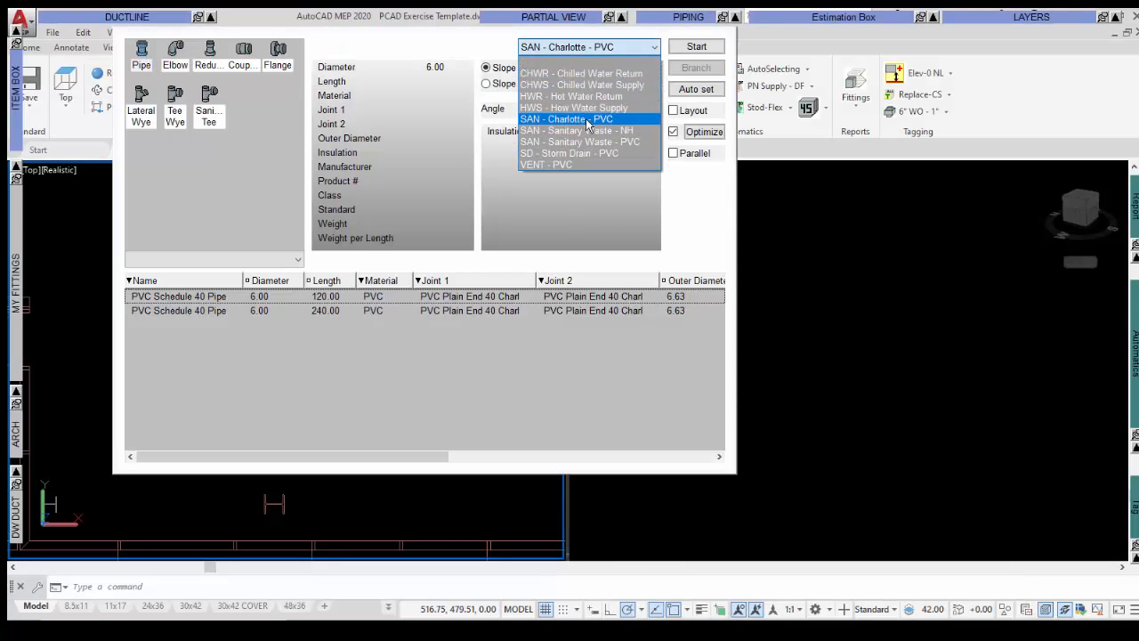
left_click(579, 119)
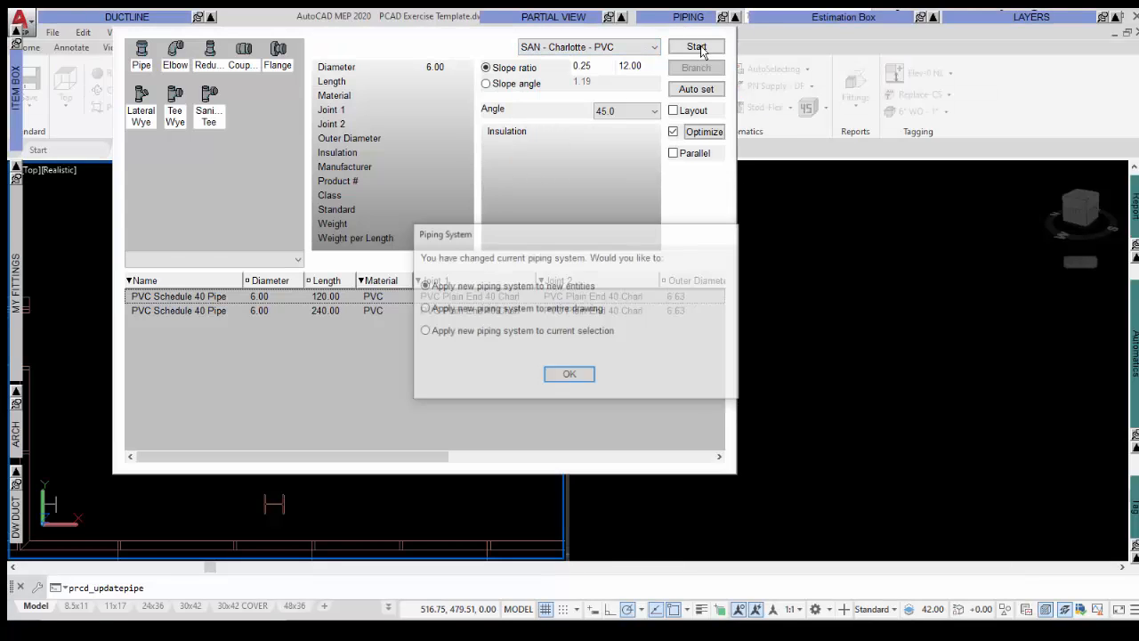
left_click(568, 376)
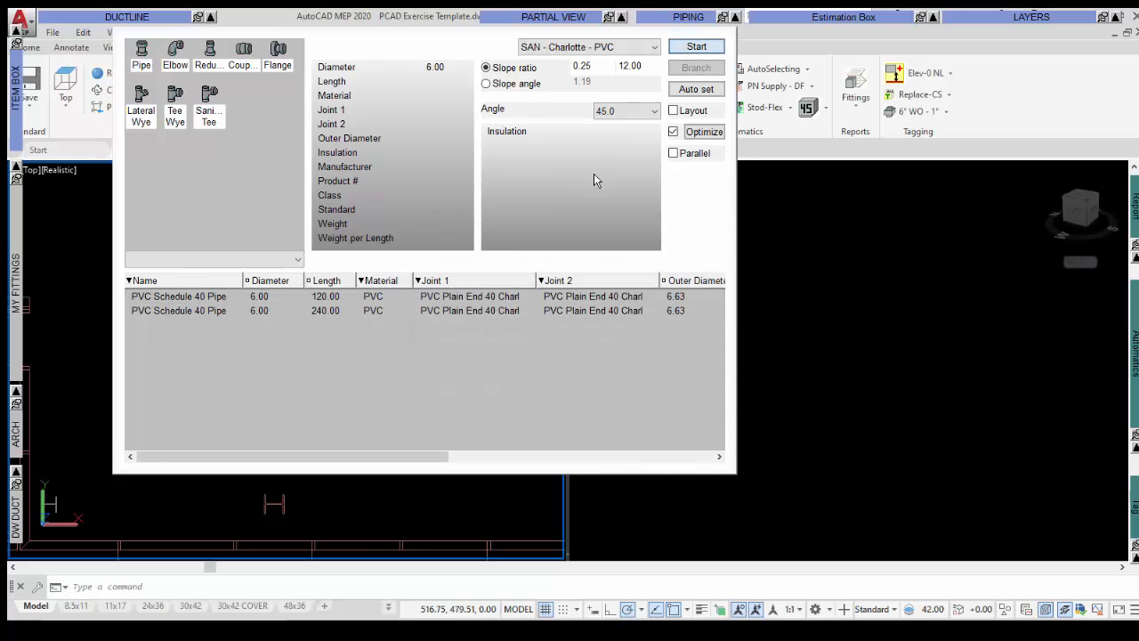
- Start a new pipe run with the 6.00 diameter, 120.00 long PVC Schedule 40 Pipe and set its centerline elevation to 7'
left_click(695, 46)
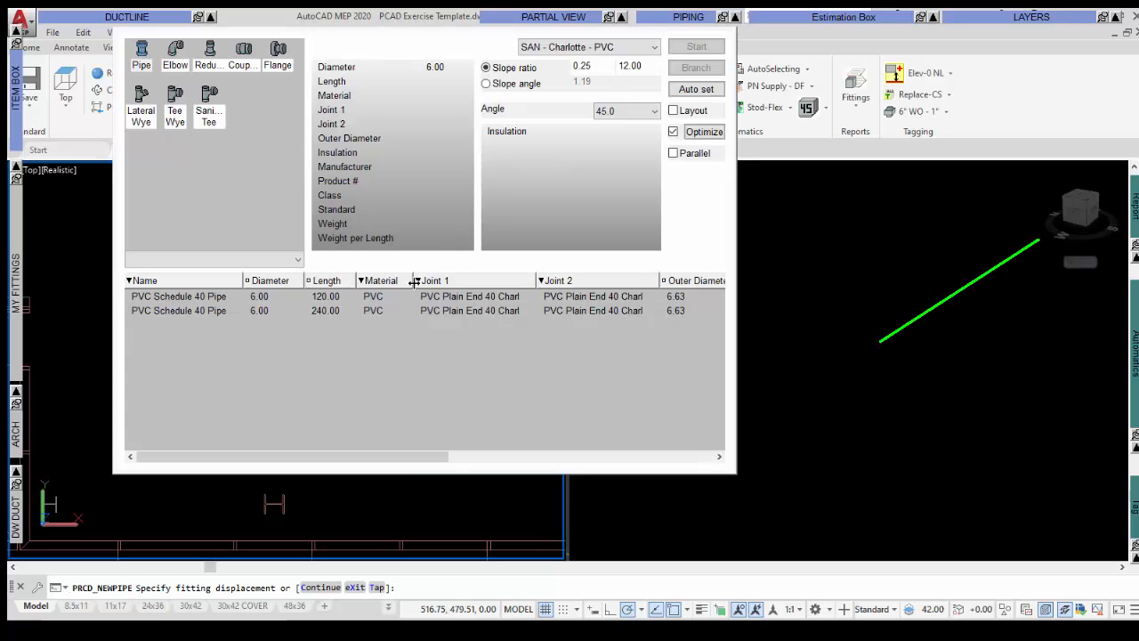
left_click(191, 301)
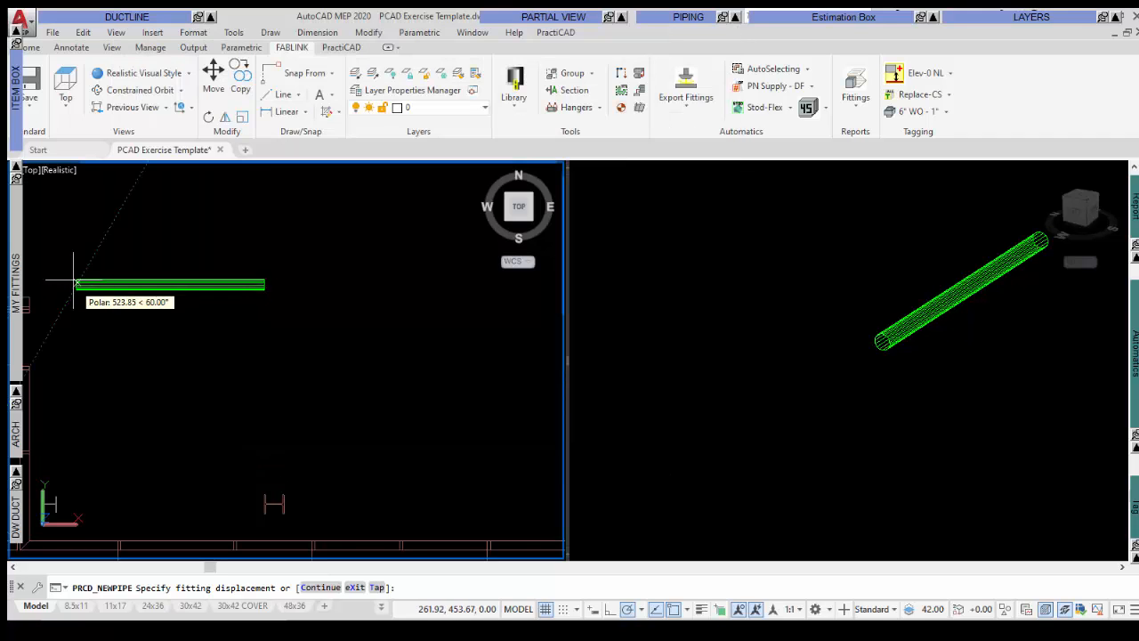
mouse_move(109, 18)
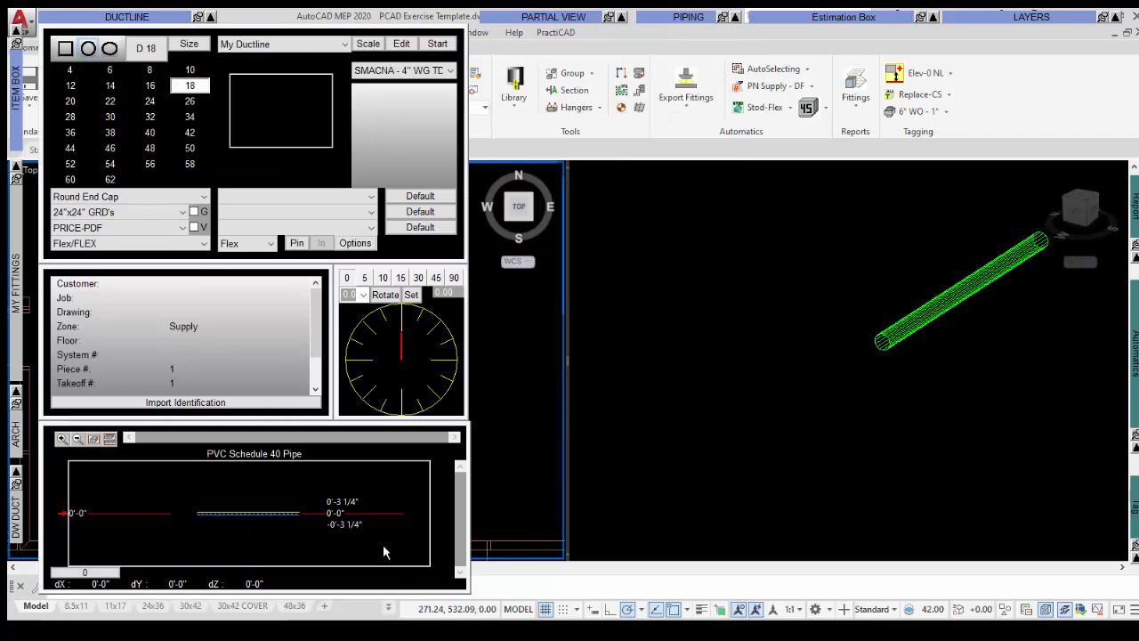
left_click(344, 513)
type("1")
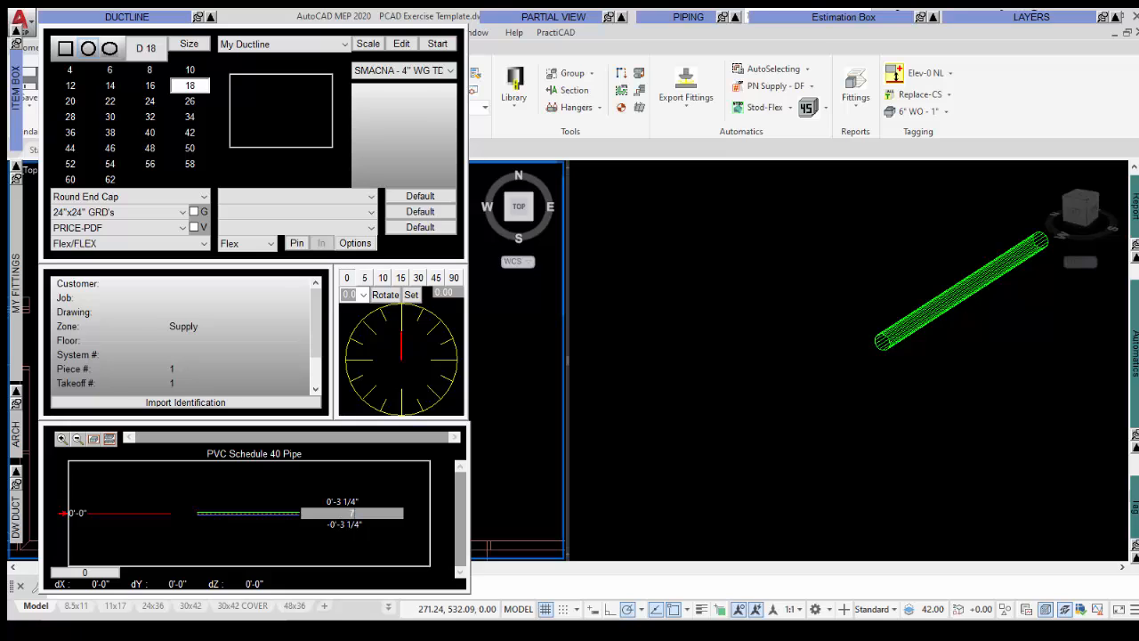
key("Return")
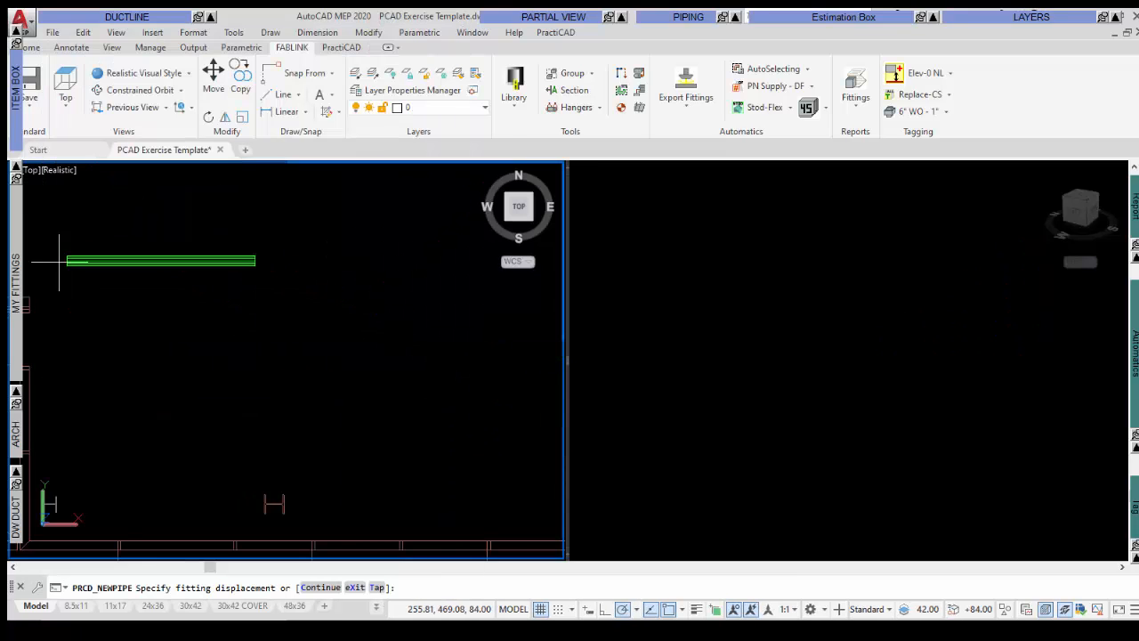
- Place the main pipe as a straight run heading east across the upper part of the plan and finish it
left_click(55, 260)
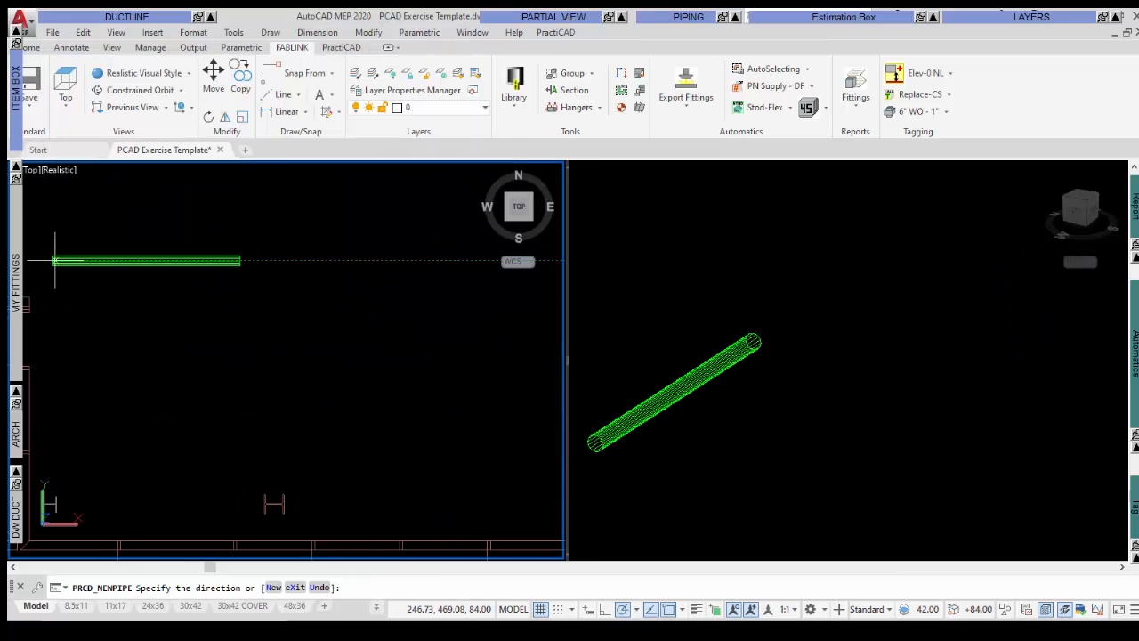
left_click(464, 261)
right_click(382, 210)
left_click(399, 219)
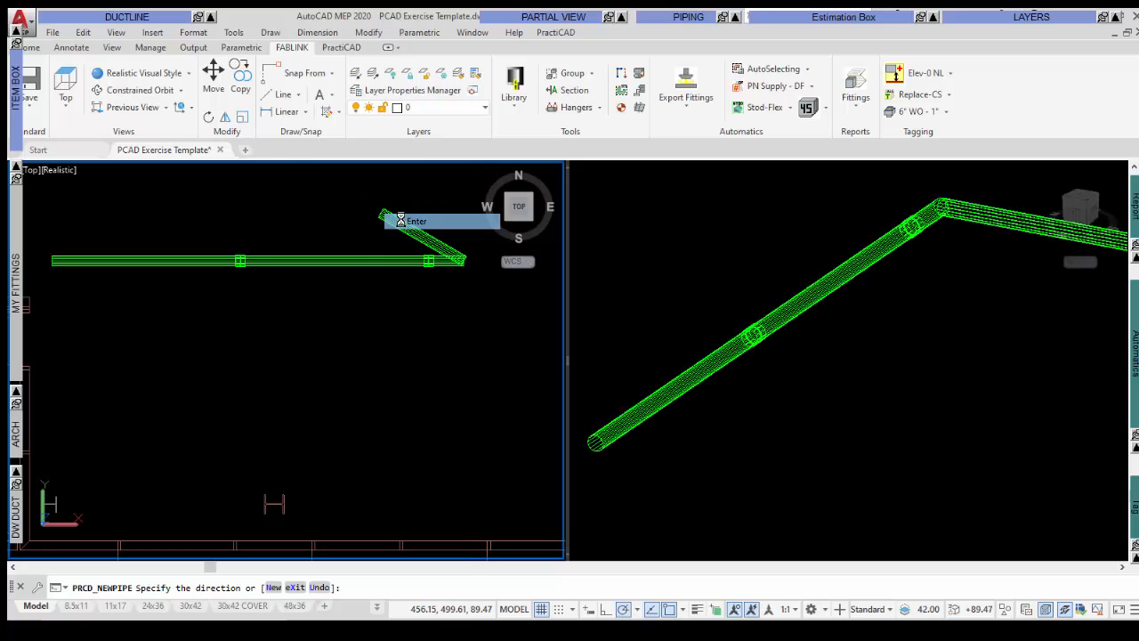
- Start another pipe on the main's western part, insert a Tee Wye there and turn its branch toward the south
right_click(208, 293)
left_click(238, 303)
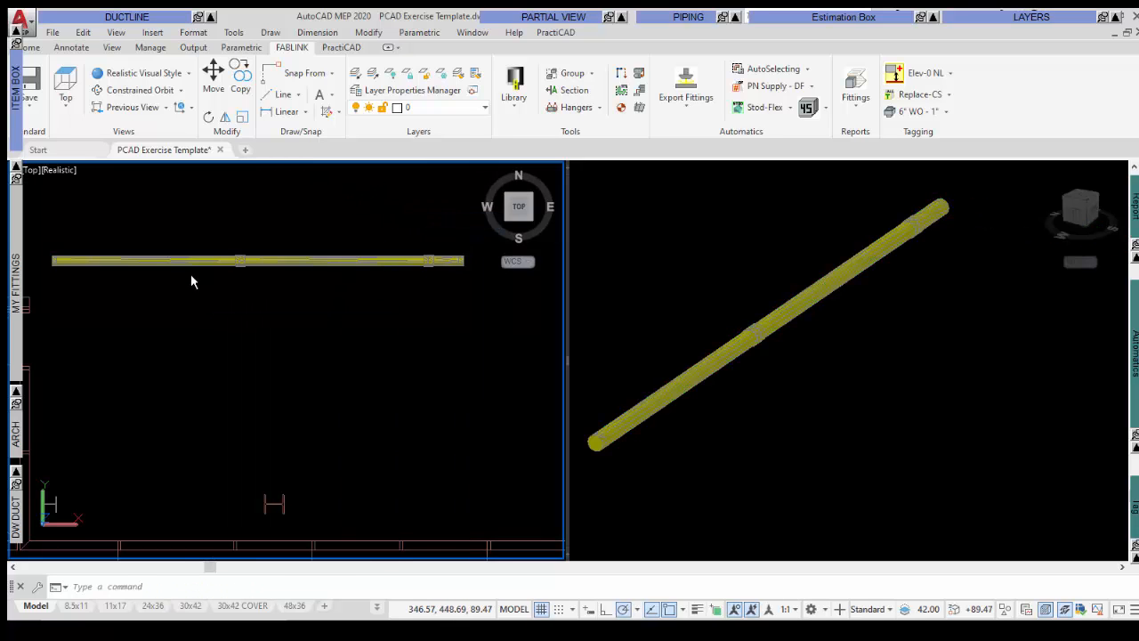
left_click(175, 264)
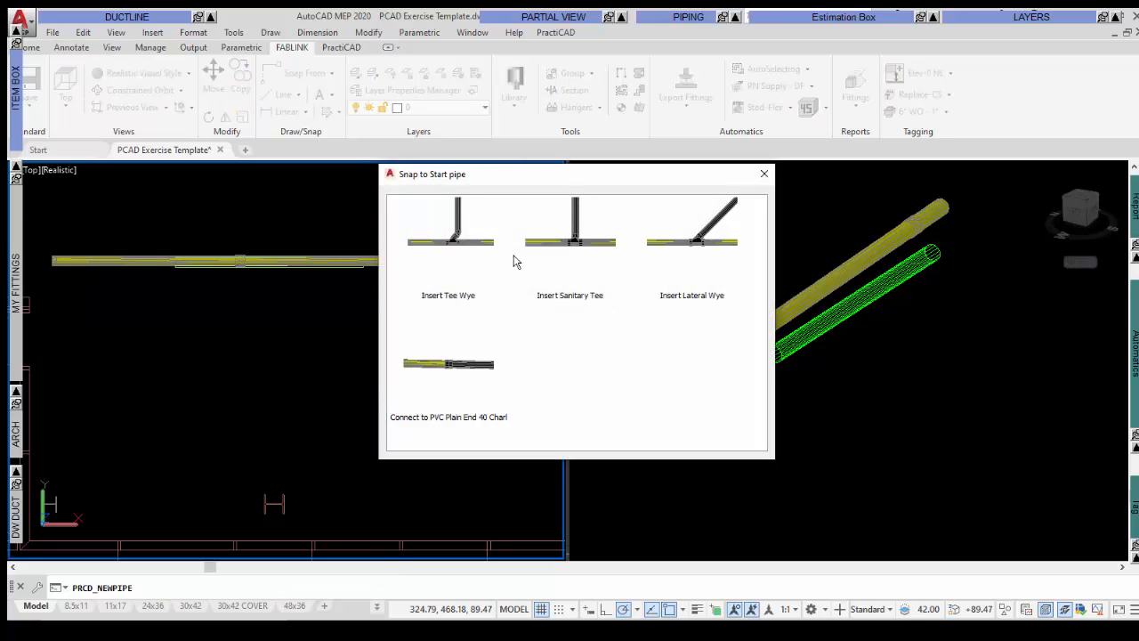
double_click(451, 234)
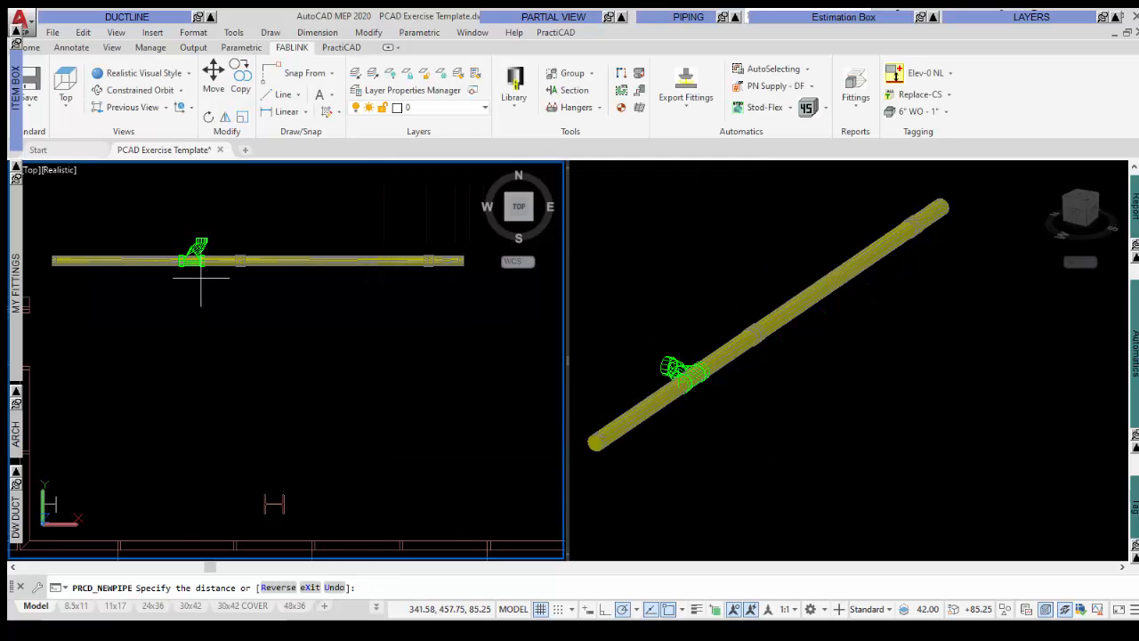
left_click(198, 272)
left_click(202, 296)
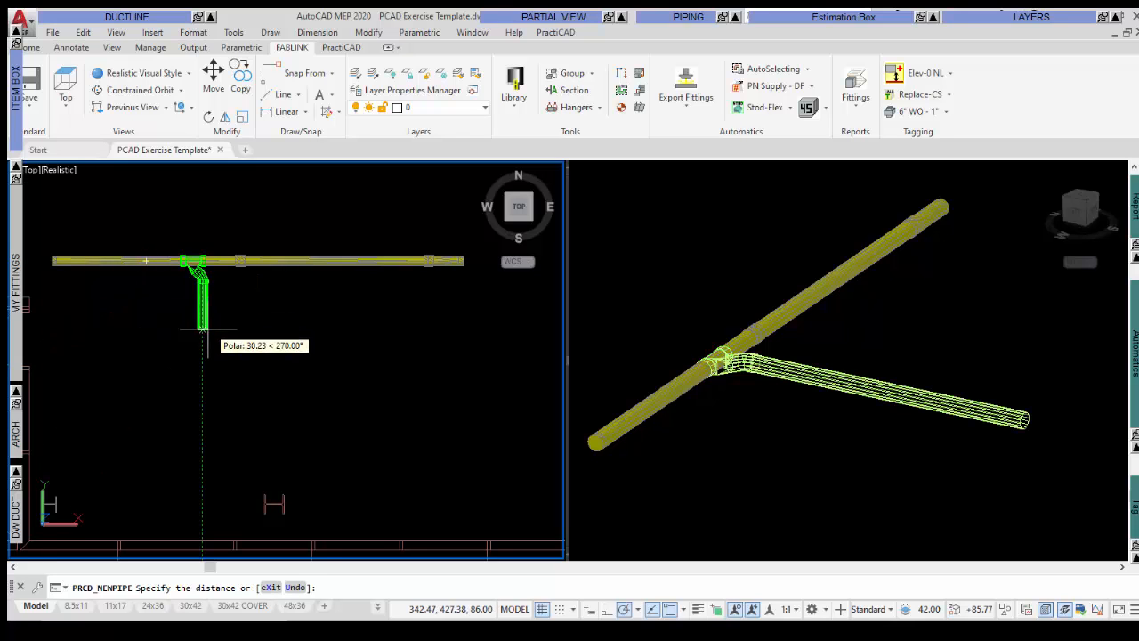
- Route the Tee Wye branch south, then diagonally southwest at 225°, and end it with a riser up to elevation 10'
left_click(203, 331)
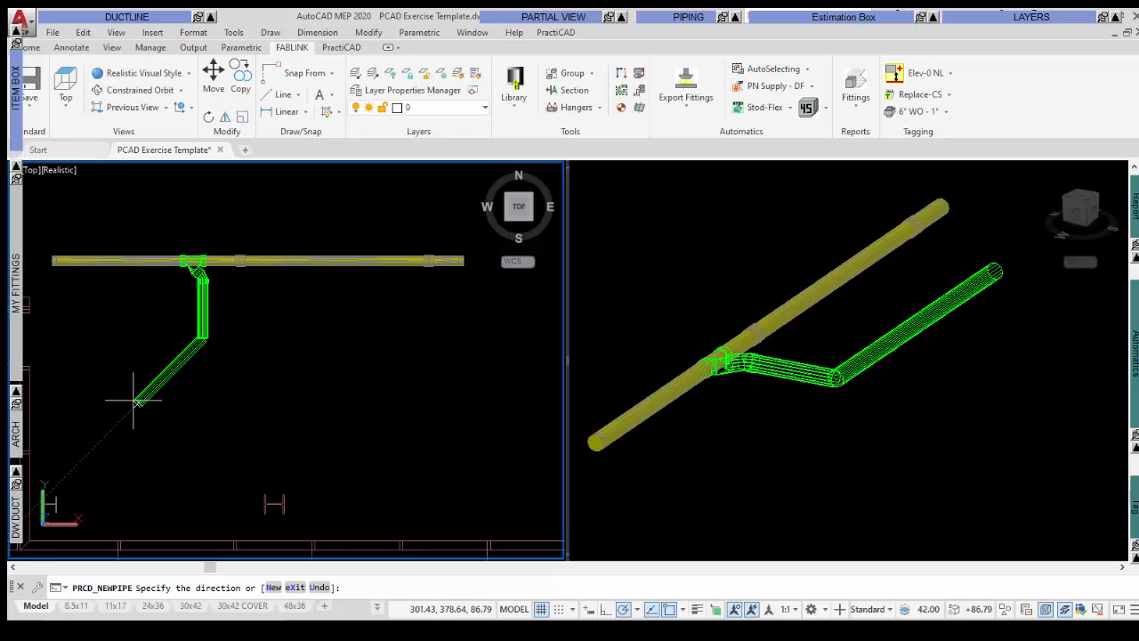
left_click(135, 403)
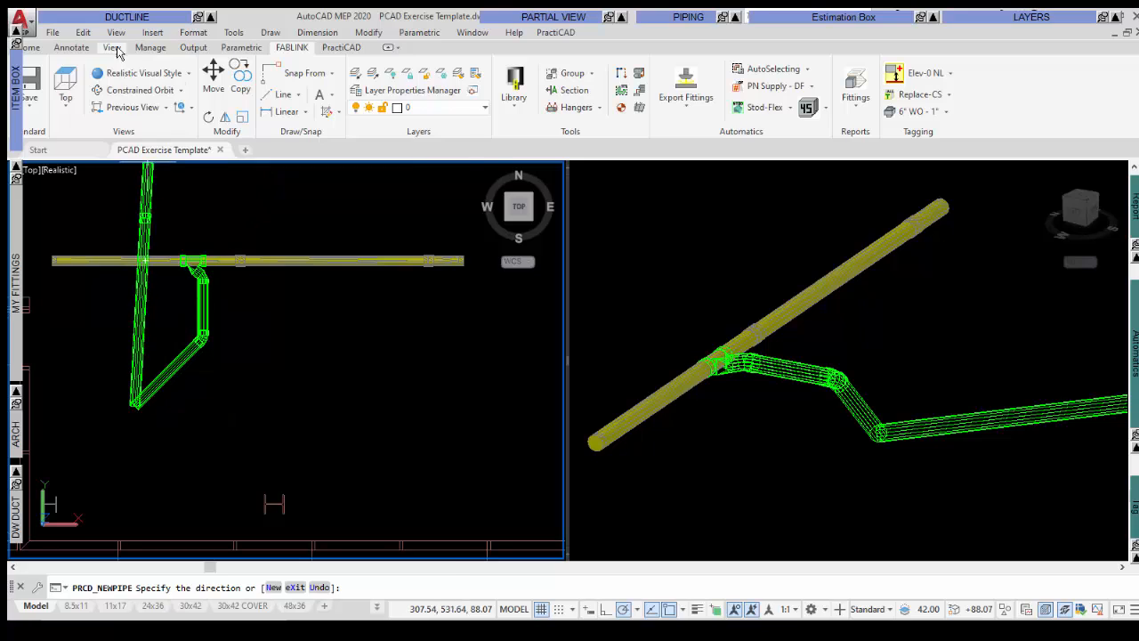
mouse_move(123, 18)
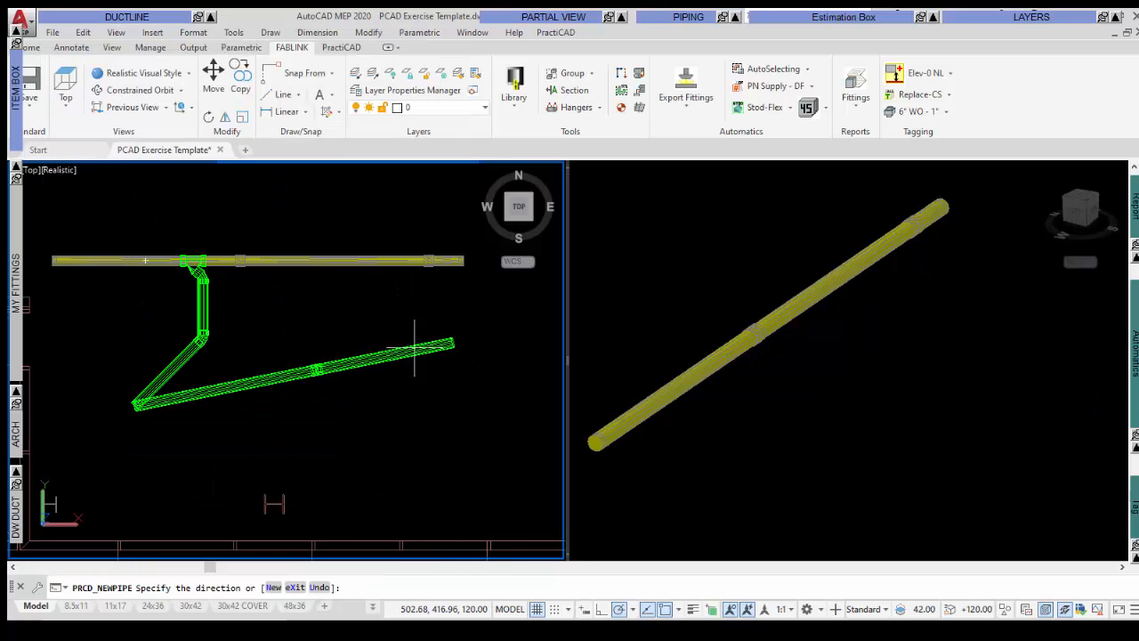
type("0")
key("Return")
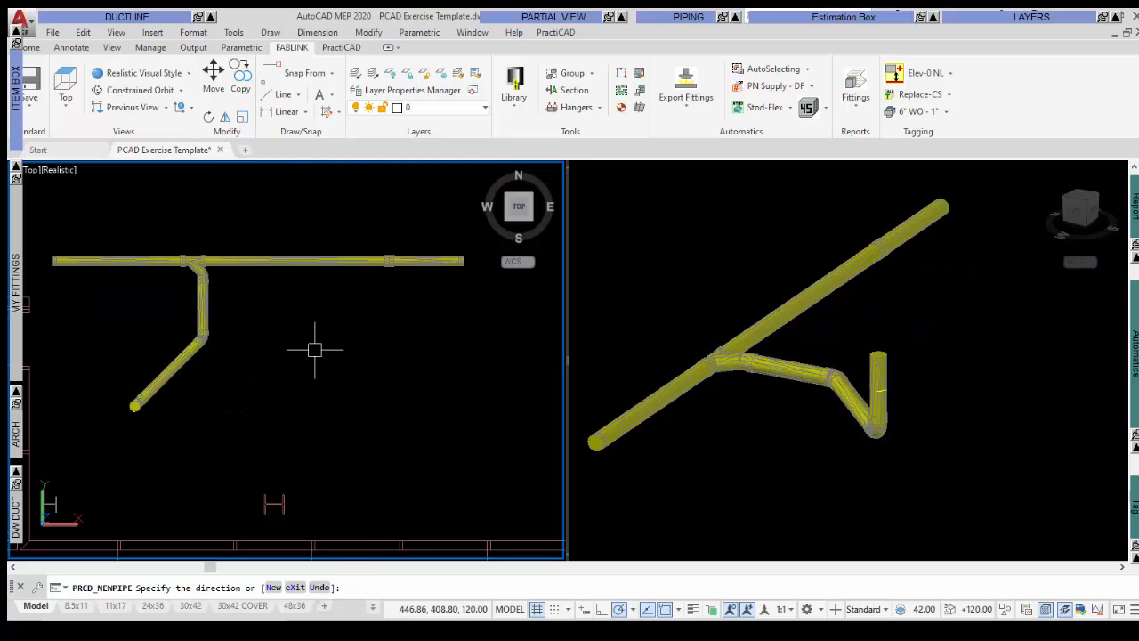
- Start a pipe from the branch's south leg with an inserted Lateral Wye, rotated so its outlet points southeast
right_click(251, 285)
left_click(294, 297)
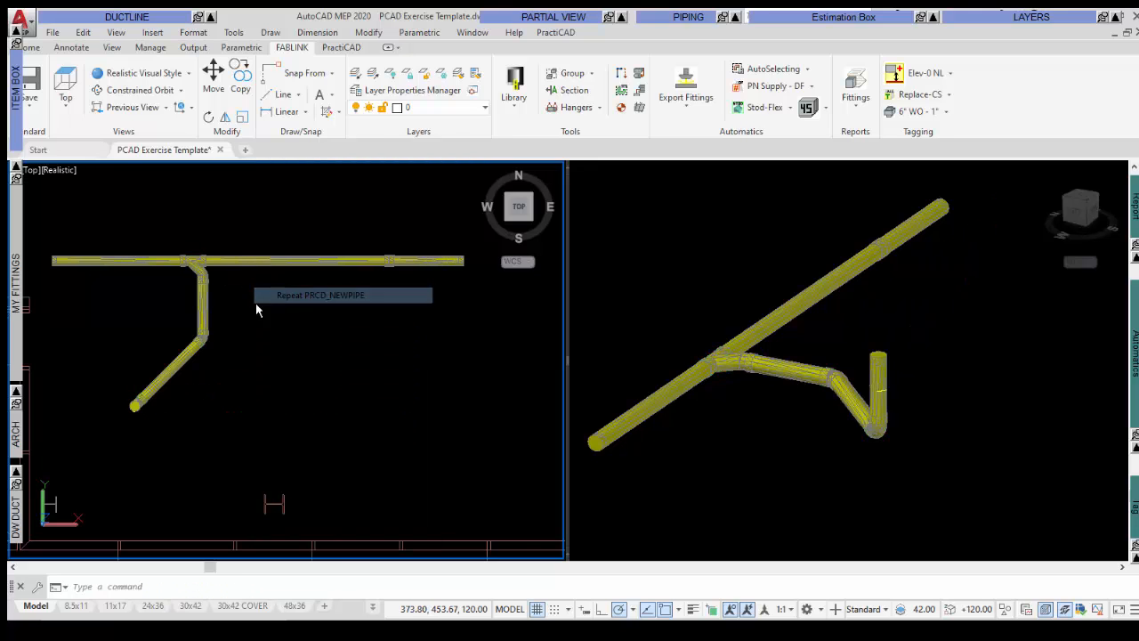
left_click(204, 307)
left_click(204, 307)
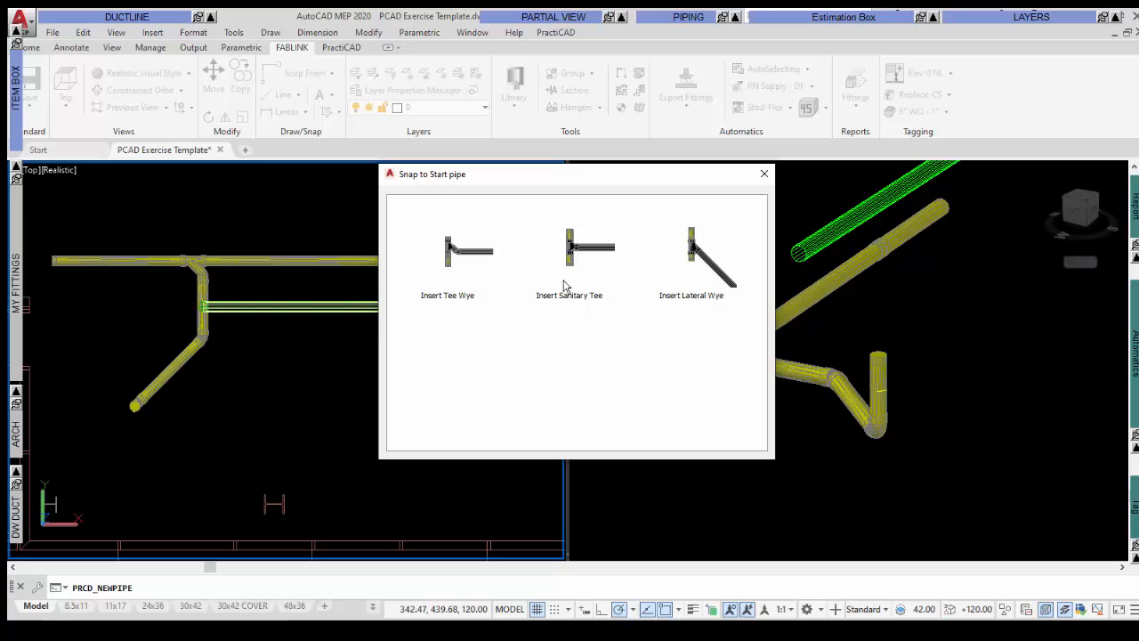
double_click(686, 250)
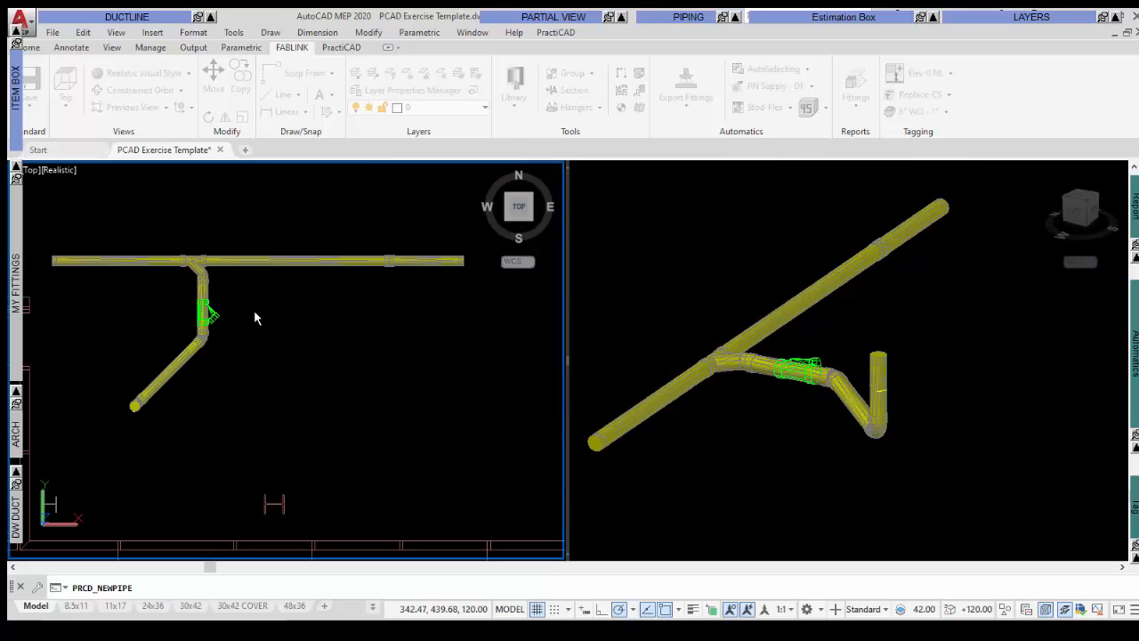
left_click(265, 305)
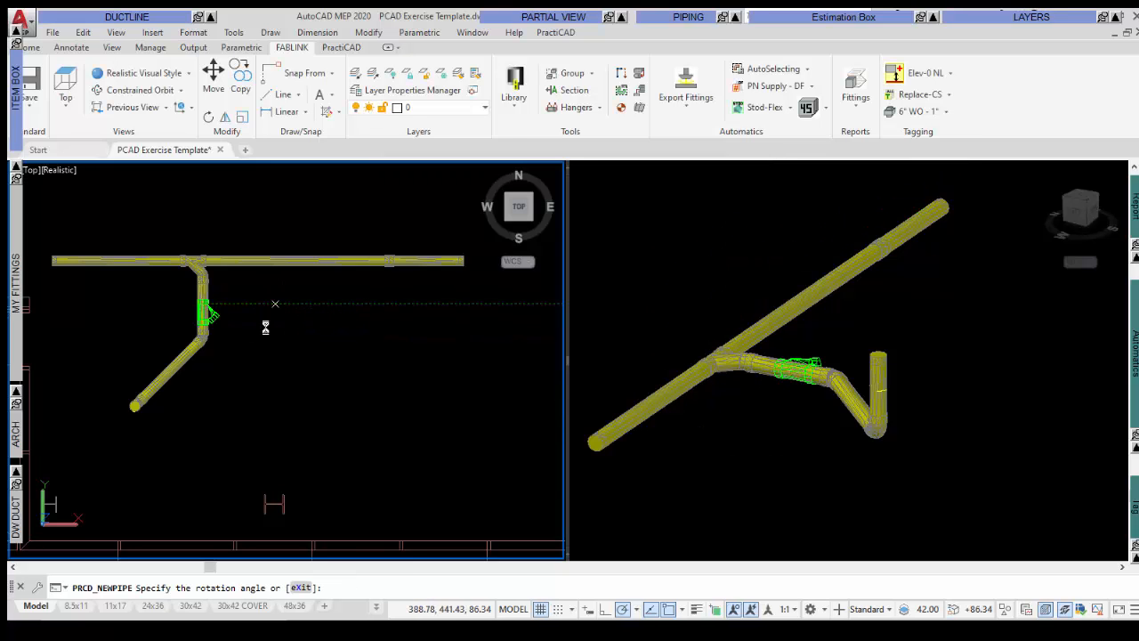
left_click(253, 338)
left_click(245, 336)
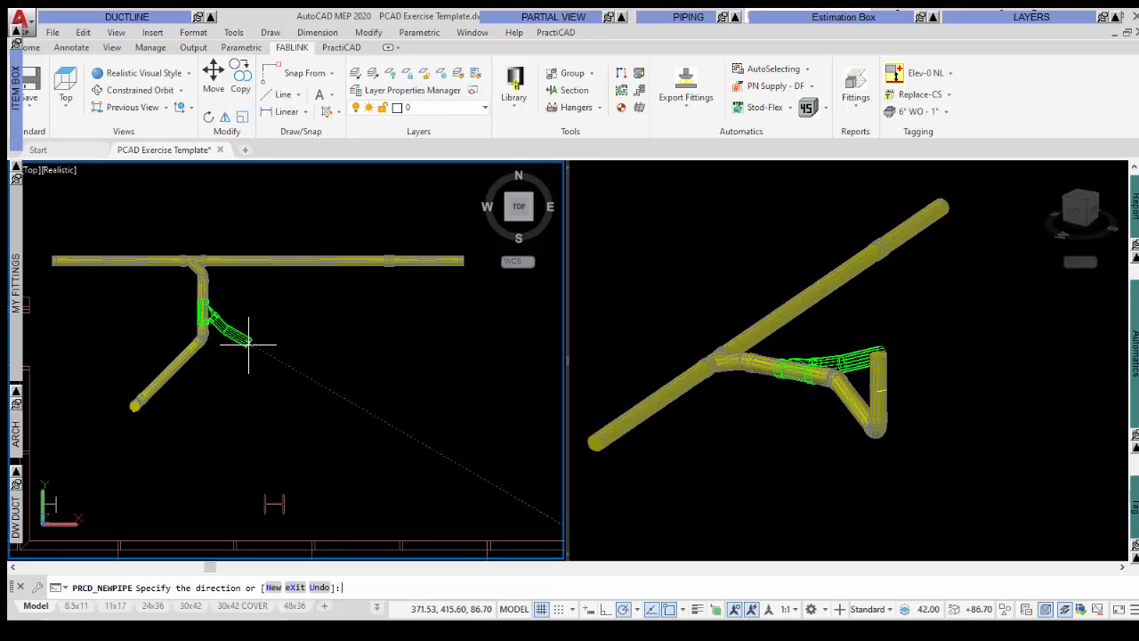
- Route the Lateral Wye branch south, then southwest at 225°, and finish it with a riser up to elevation 10'
left_click(226, 418)
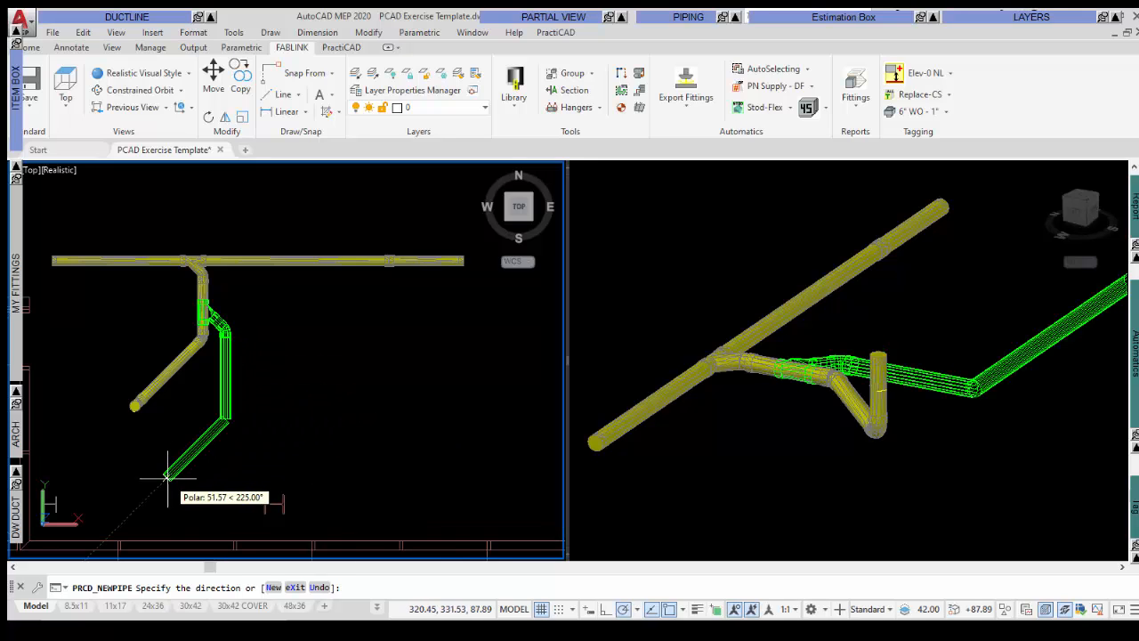
left_click(132, 510)
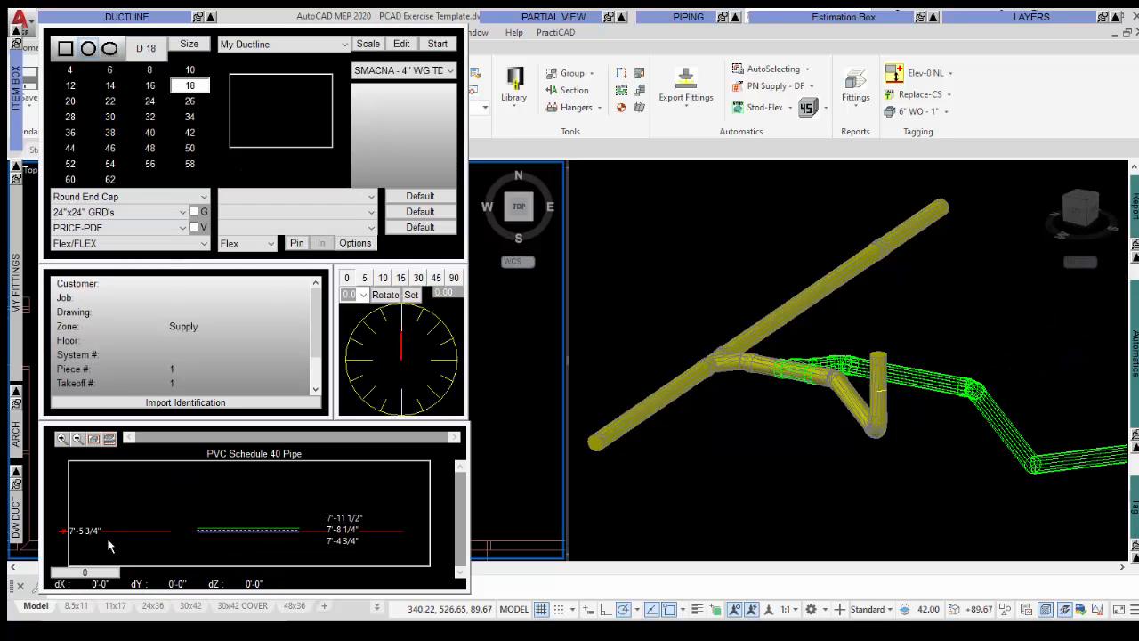
left_click(92, 533)
type("10")
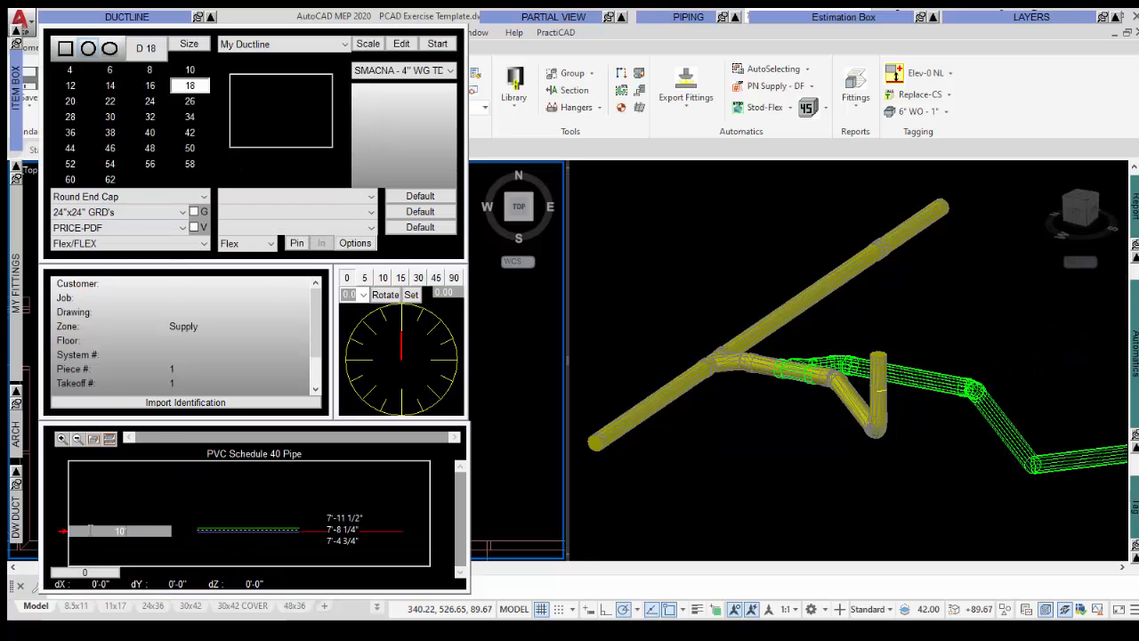
key("Return")
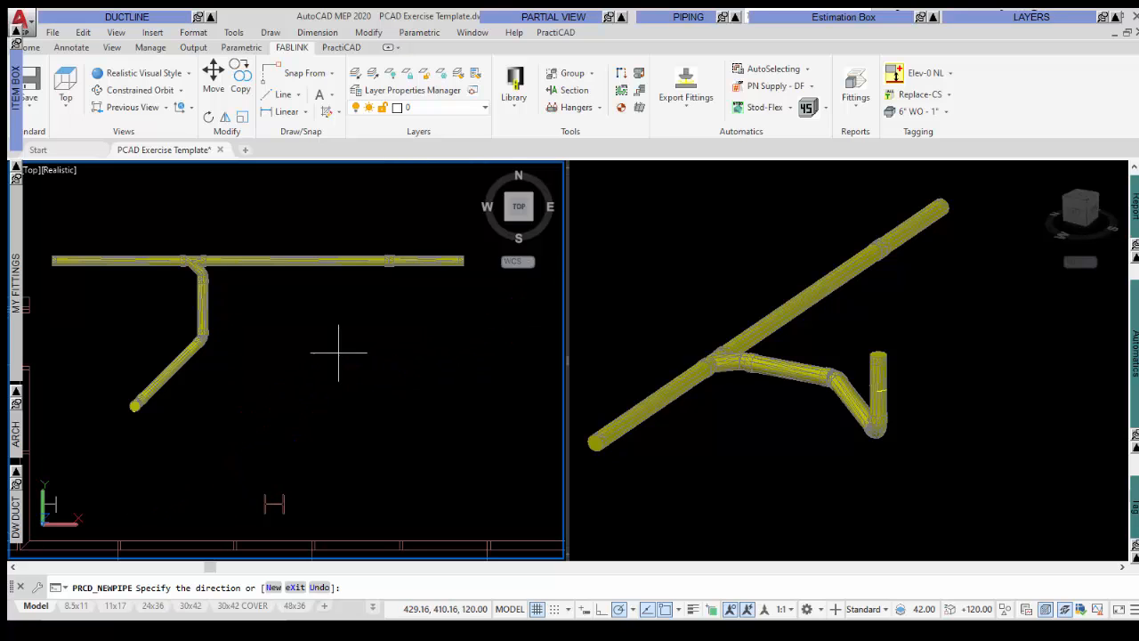
left_click(378, 348)
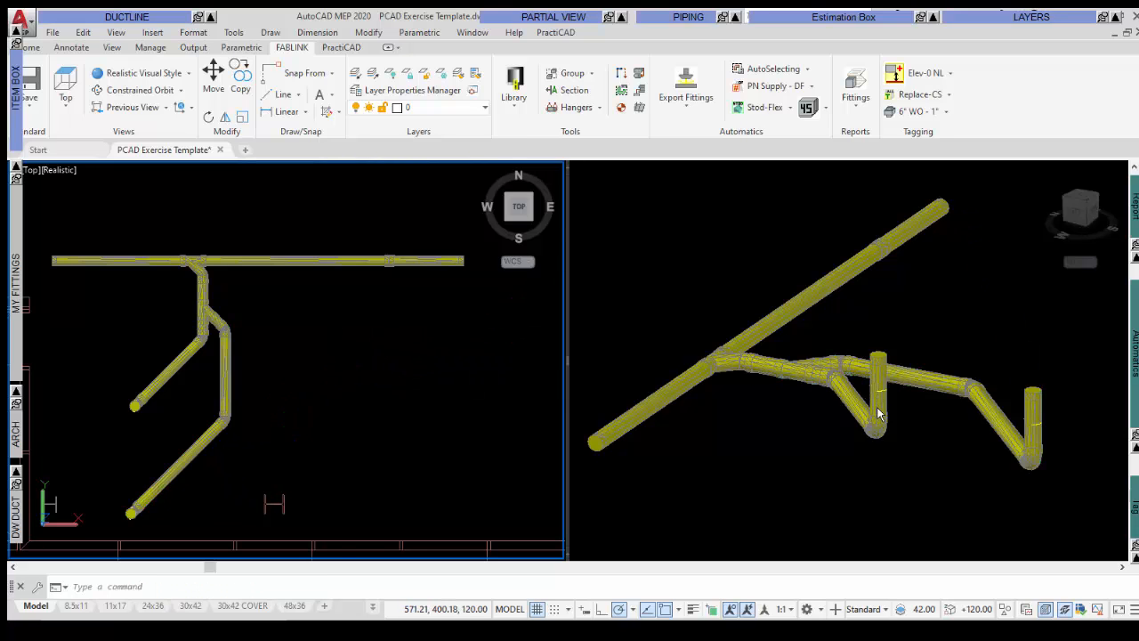
- Open the library and bring up the Coupling fitting from the coupling group of the piping items
left_click(908, 423)
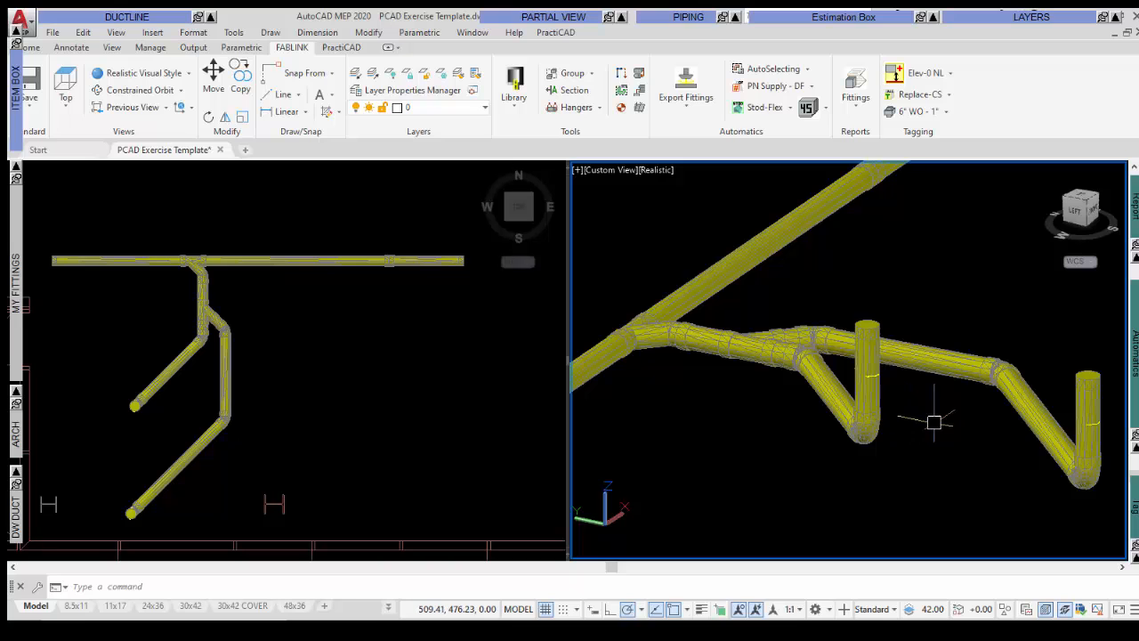
middle_click_drag(935, 419, 792, 428, "shift")
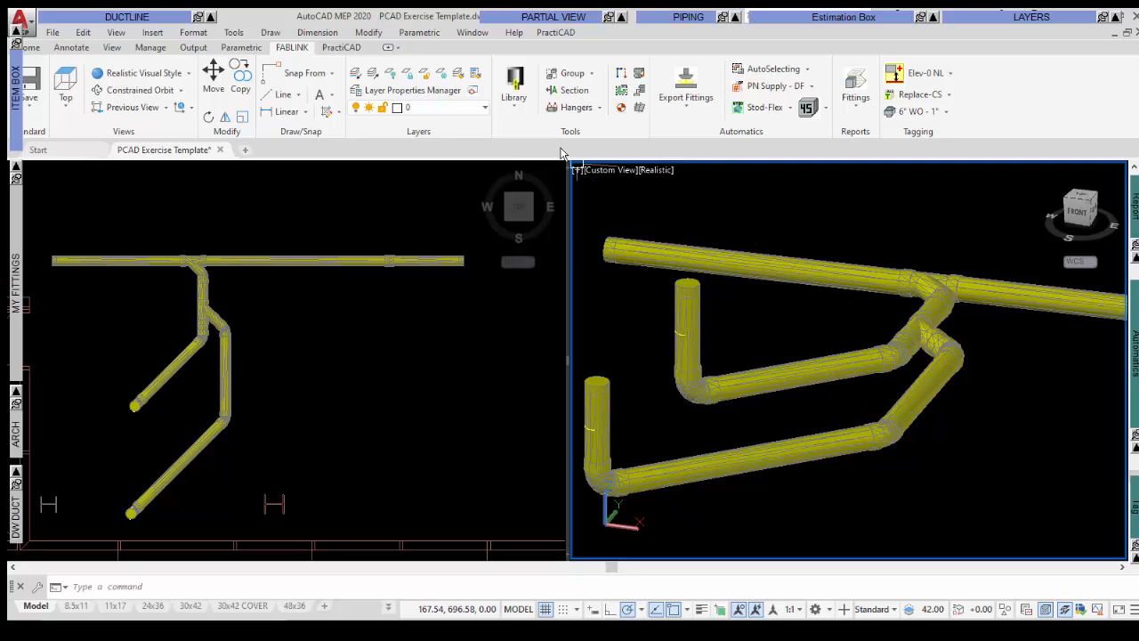
left_click(514, 85)
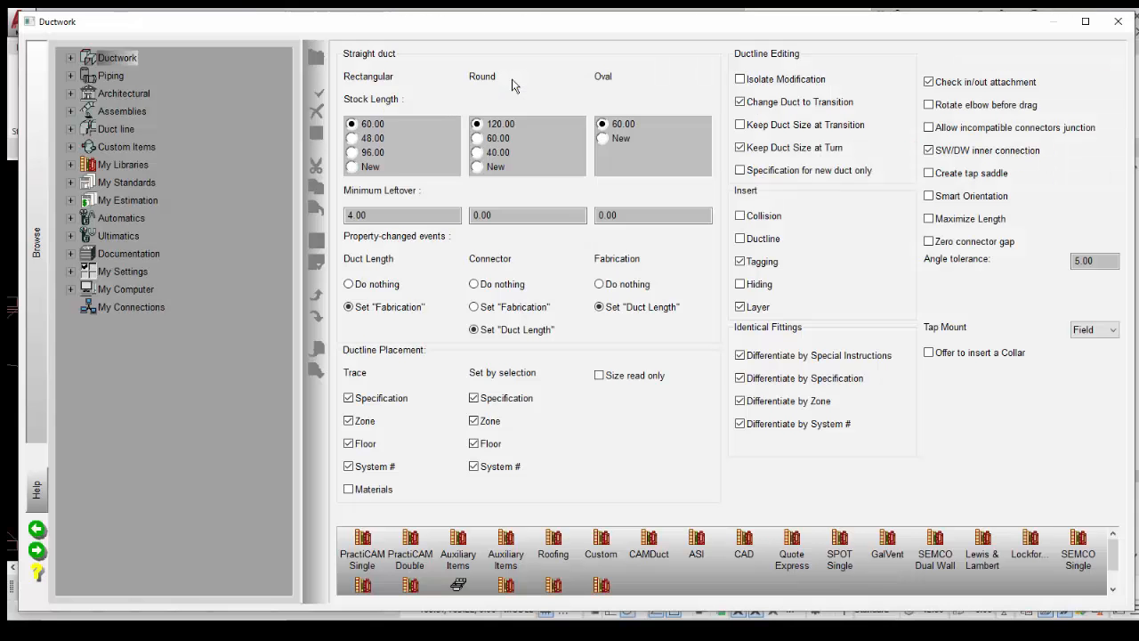
left_click(69, 76)
left_click(89, 183)
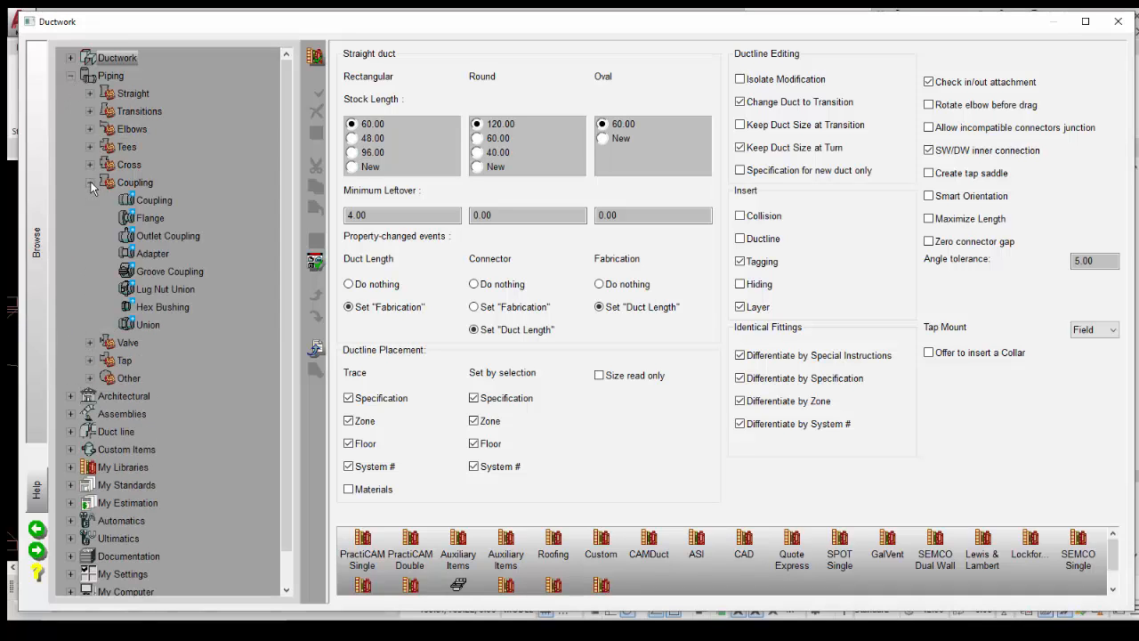
left_click(151, 199)
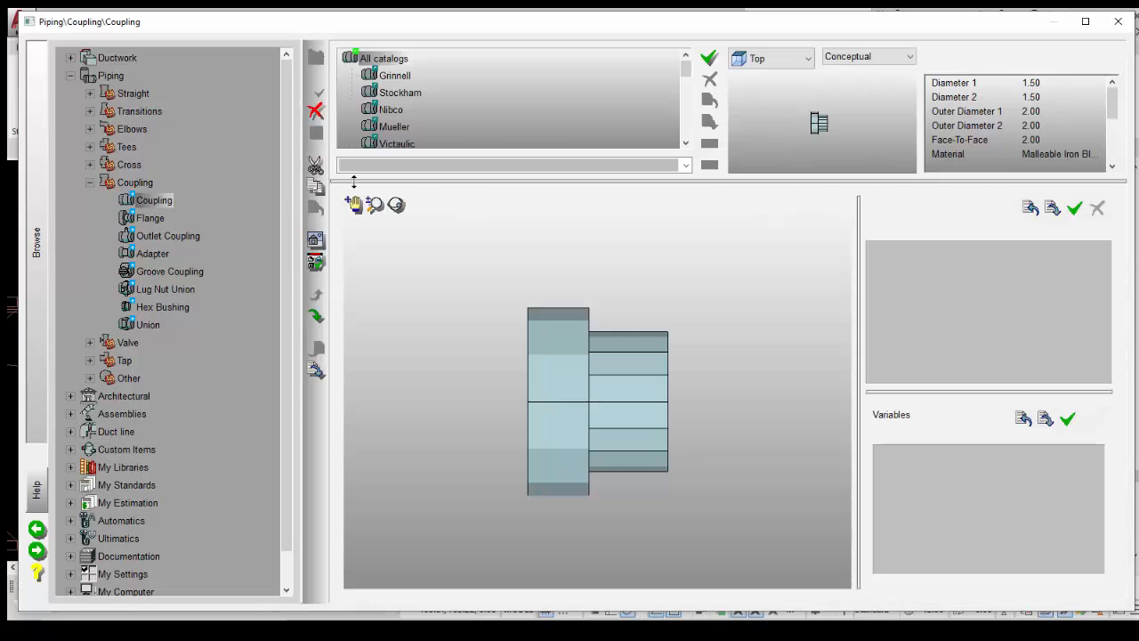
- List the Charlotte catalog's couplings and review the specifications of the first 1.50 ABS coupling
left_click_drag(353, 182, 521, 239)
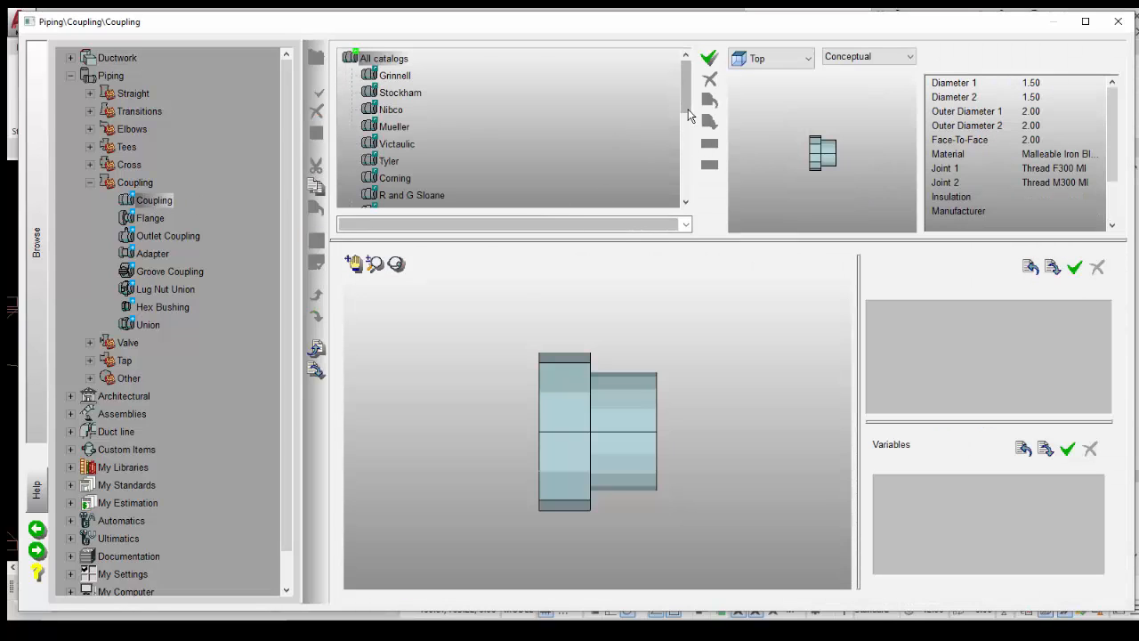
left_click_drag(686, 100, 683, 184)
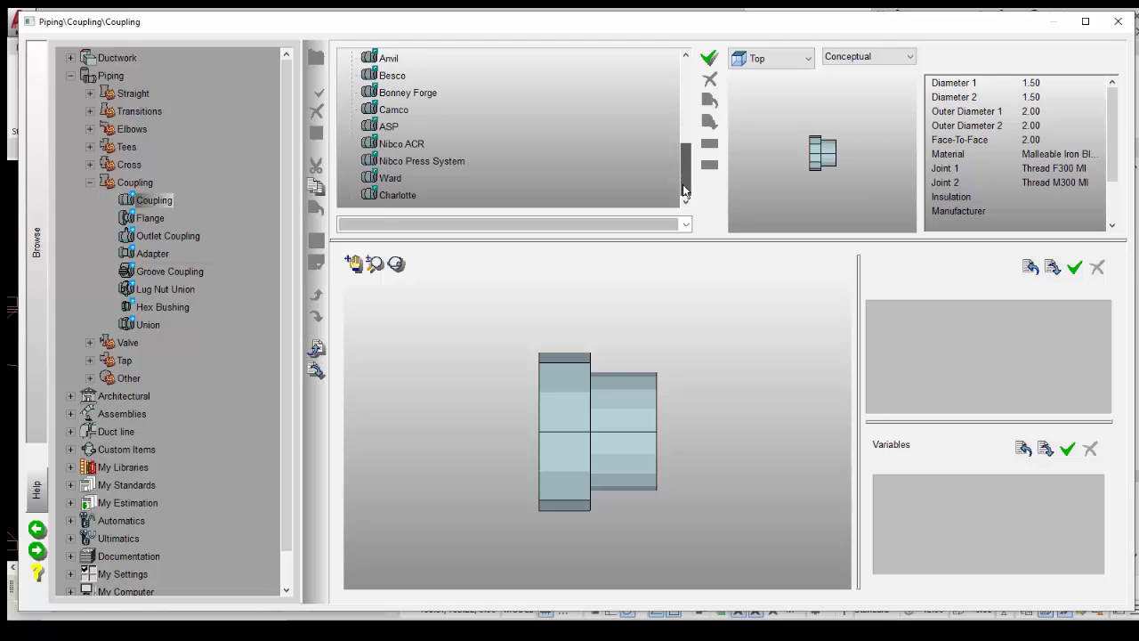
left_click(398, 195)
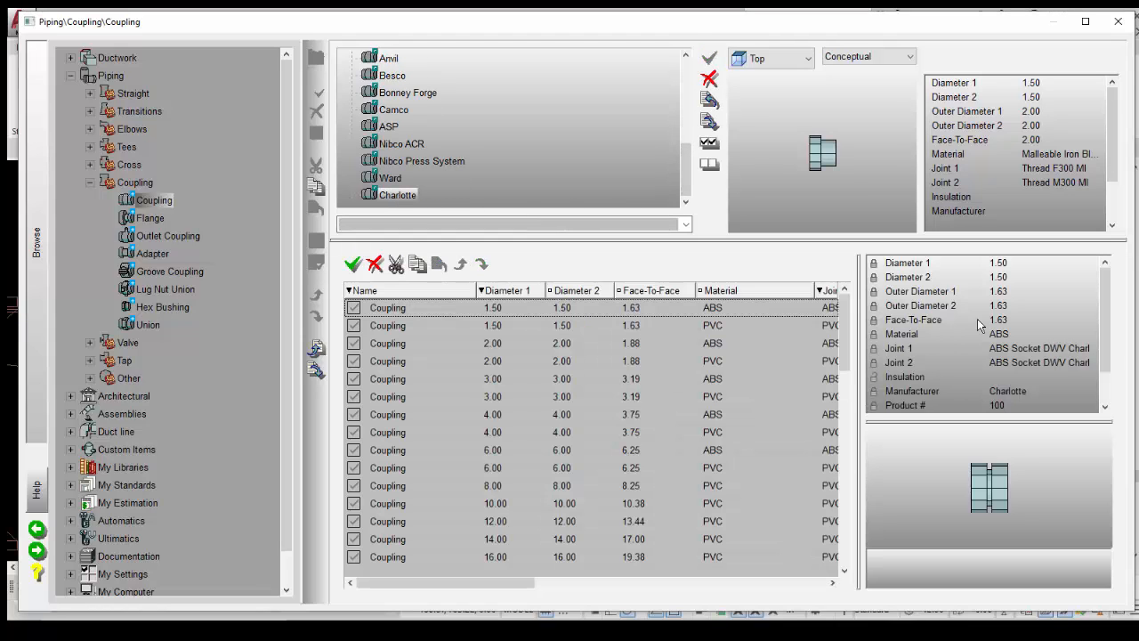
scroll(1104, 338, "down", 1)
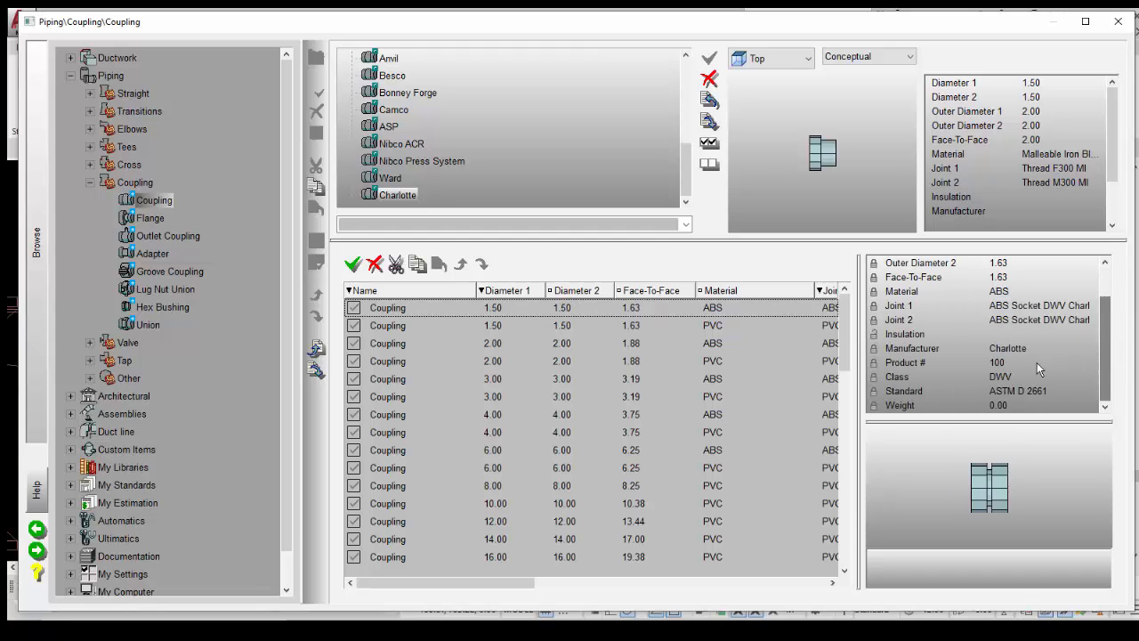
- Add all Charlotte couplings from the first 1.50 ABS Coupling through the 8.00 Coupling 2100 to the SAN - Charlotte - PVC system
left_click(461, 309)
left_click_drag(847, 338, 850, 441)
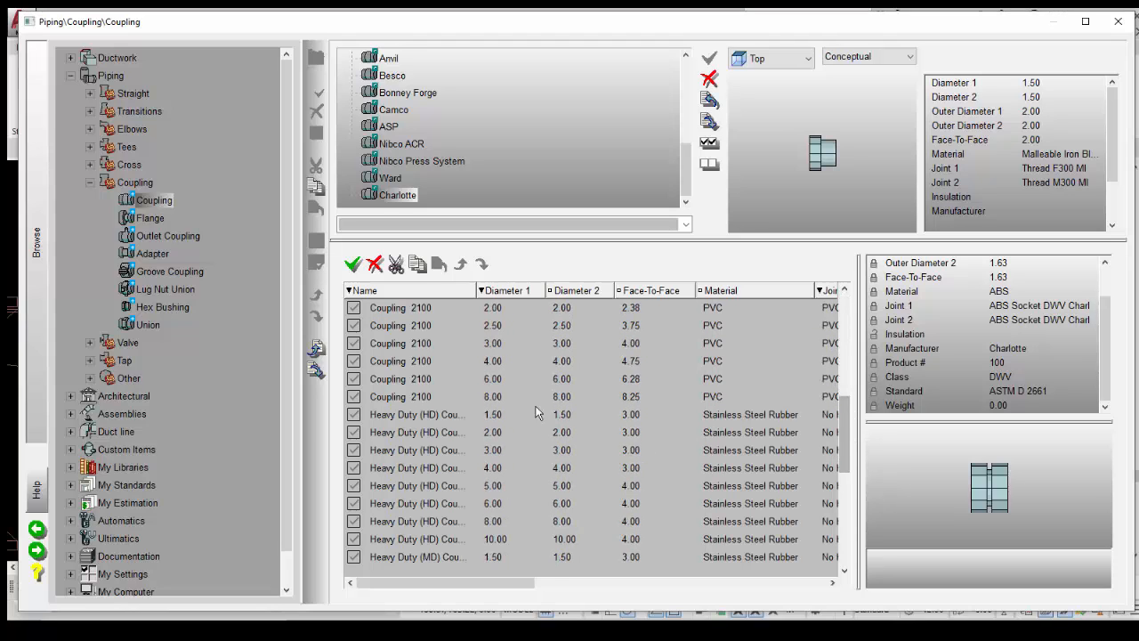
left_click(415, 396, "shift")
right_click(416, 397)
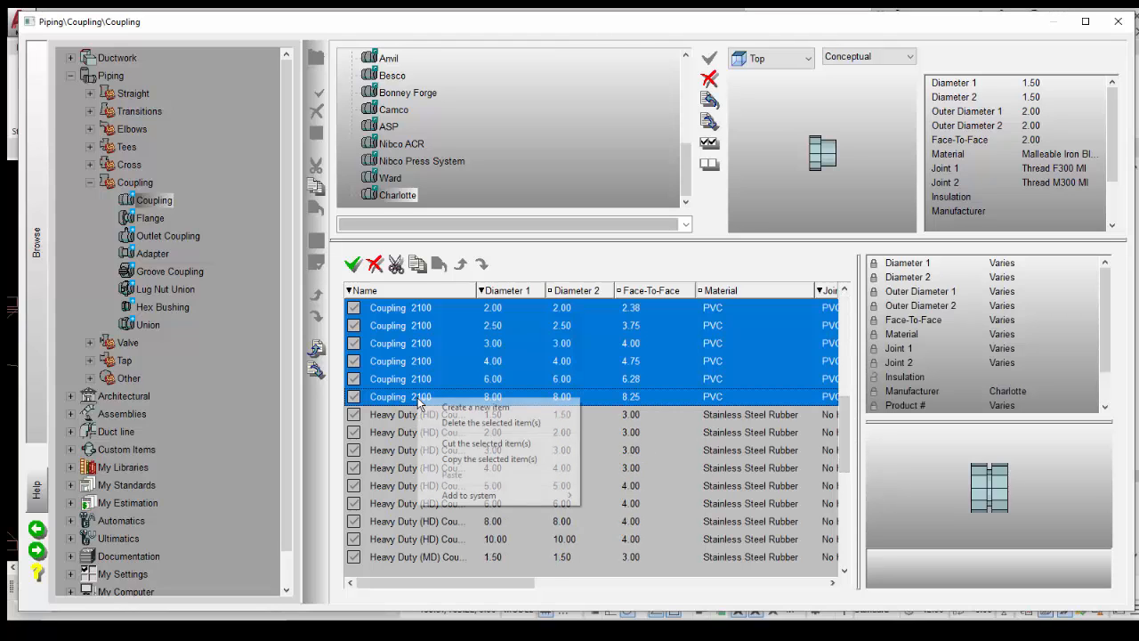
mouse_move(513, 503)
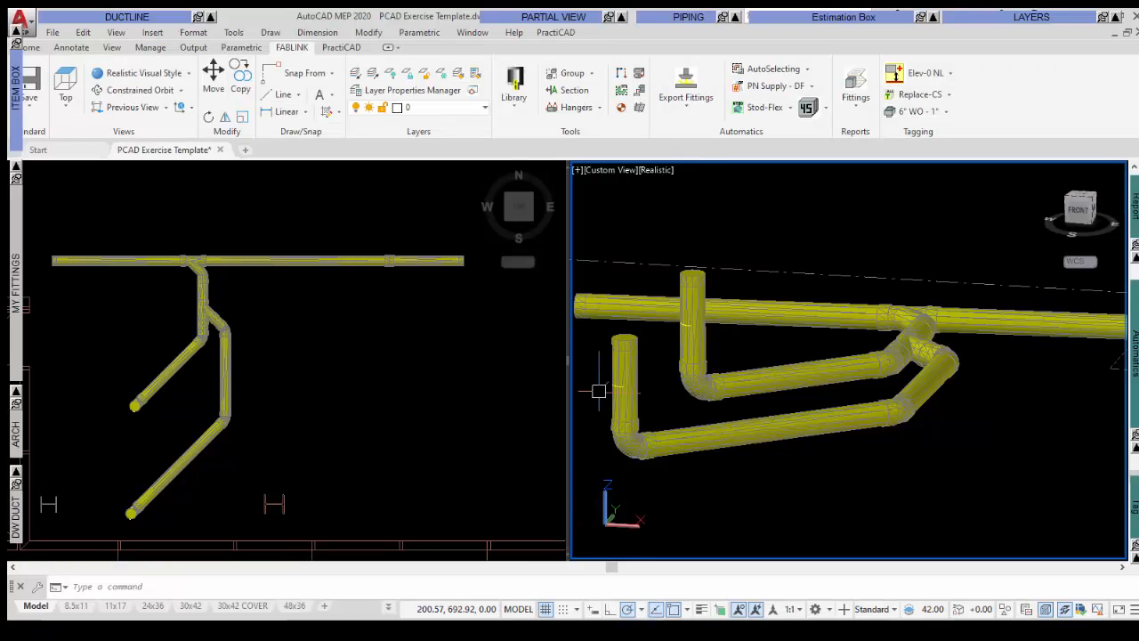
- Check the Coupling entries in the SAN - Charlotte - PVC piping system, down to the Coupling 2100 sizes
mouse_move(686, 22)
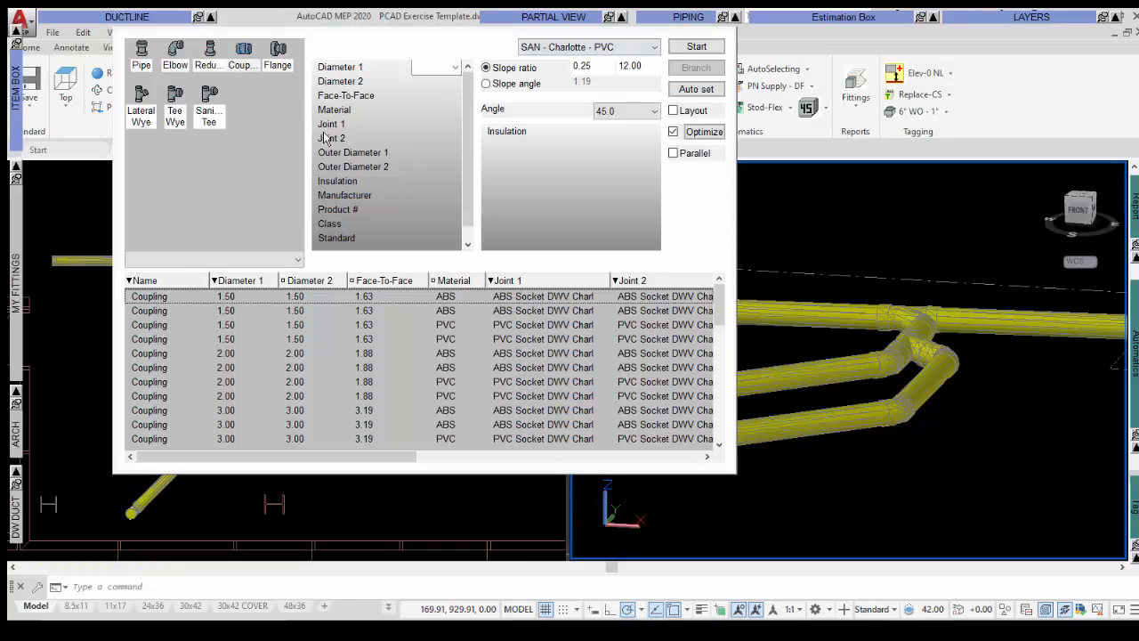
left_click(244, 67)
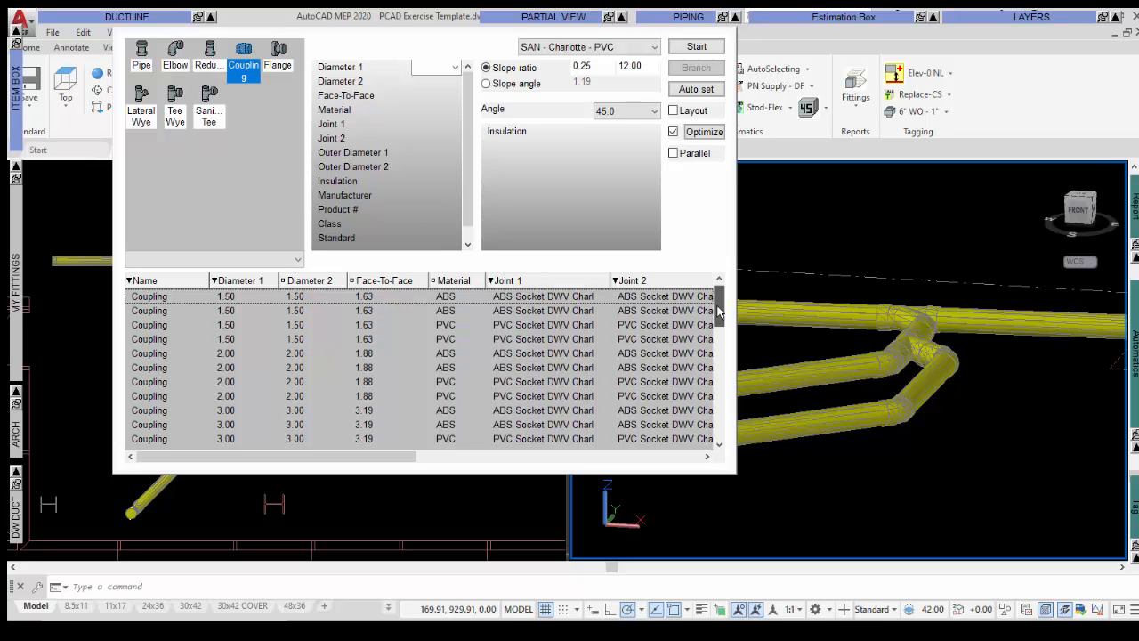
left_click_drag(719, 307, 719, 420)
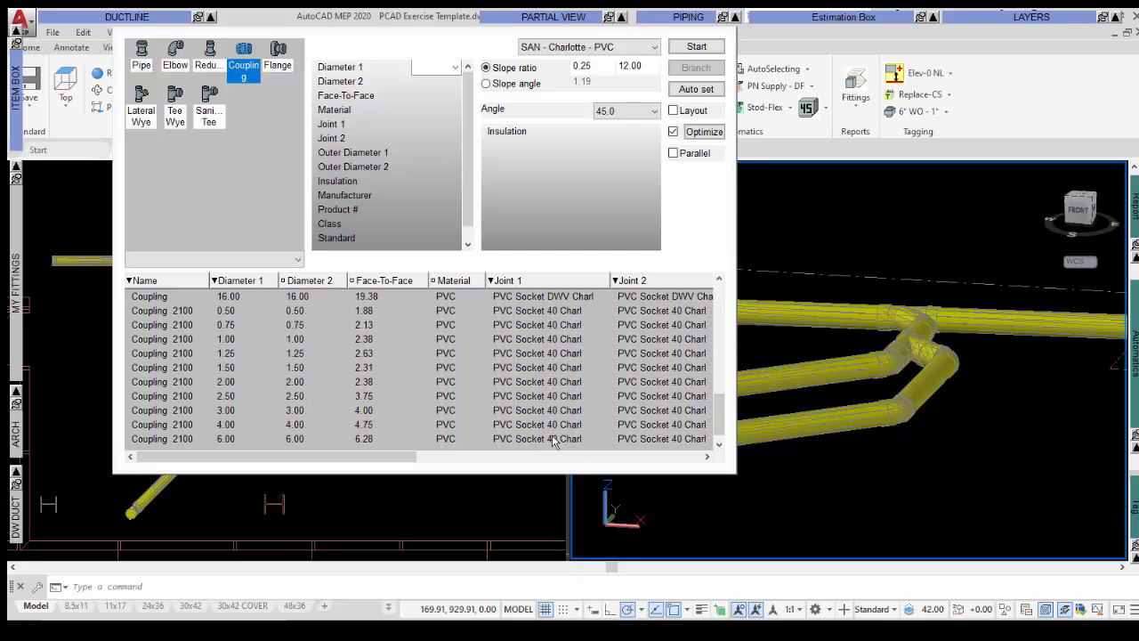